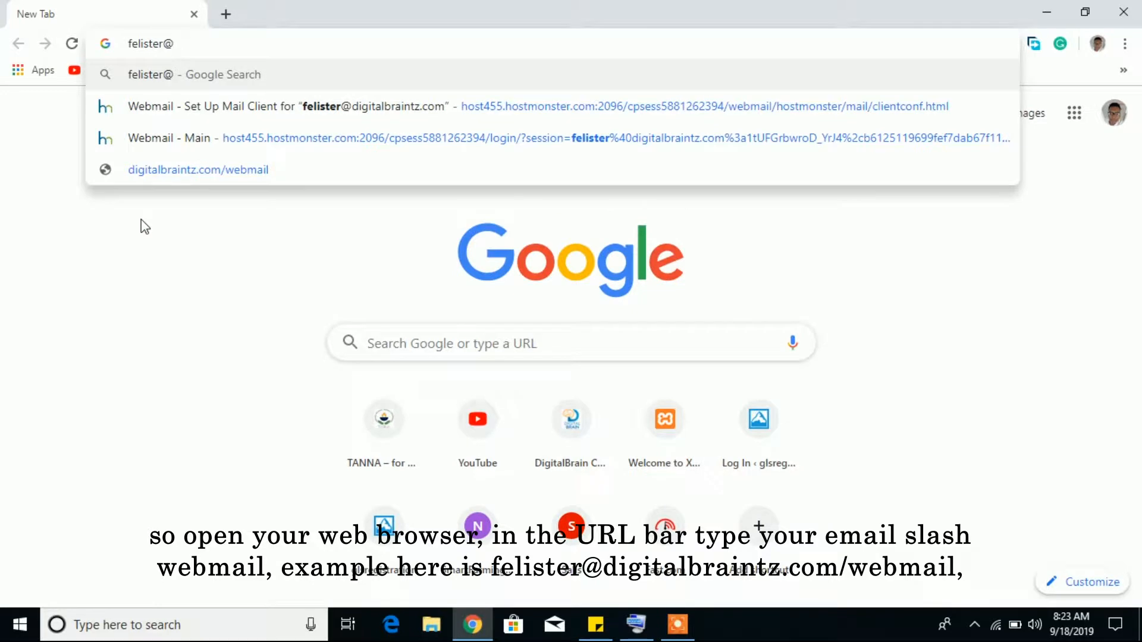
Fix the address typo and go to digitalbraintz.com/webmail in Chrome
{"action": "key", "text": "BackSpace"}
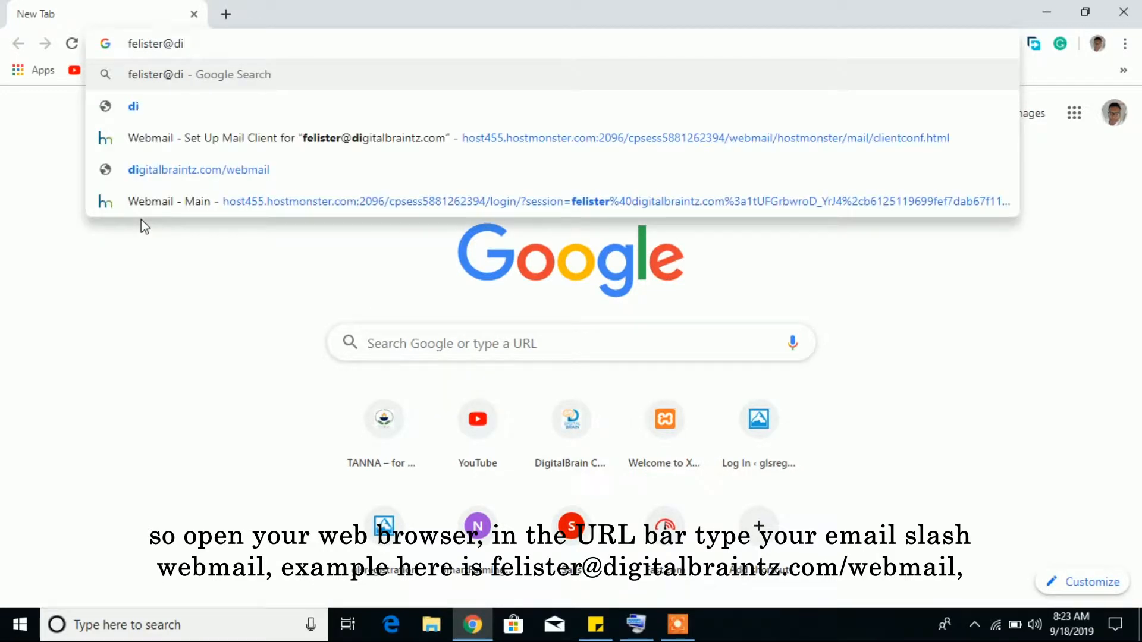
{"action": "type", "text": "gitalbraintz"}
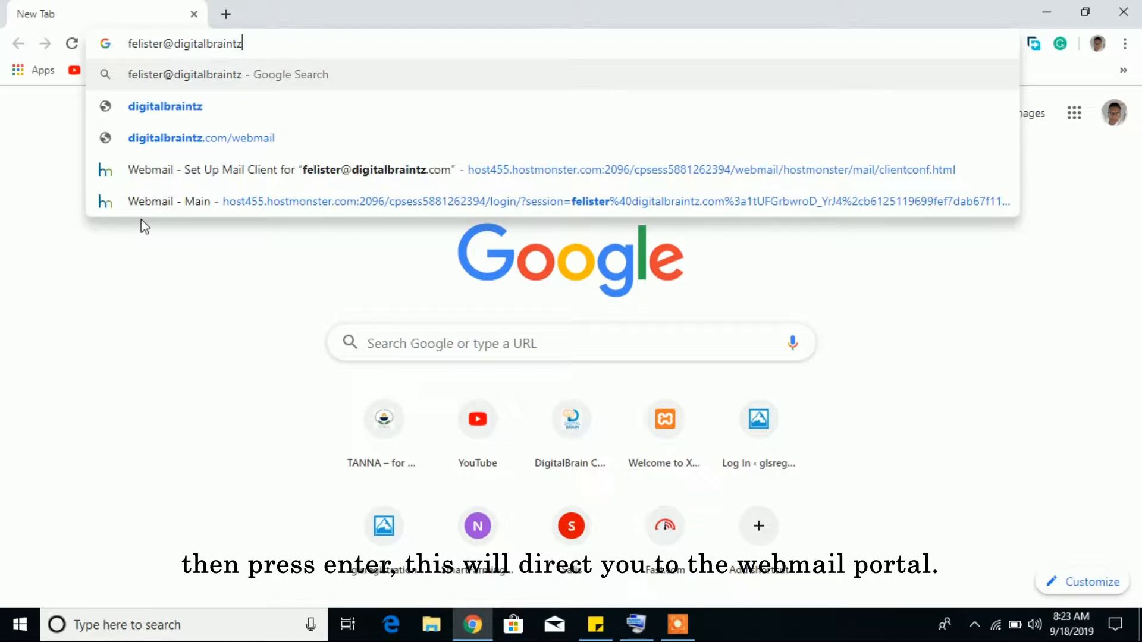
{"action": "type", "text": ".co"}
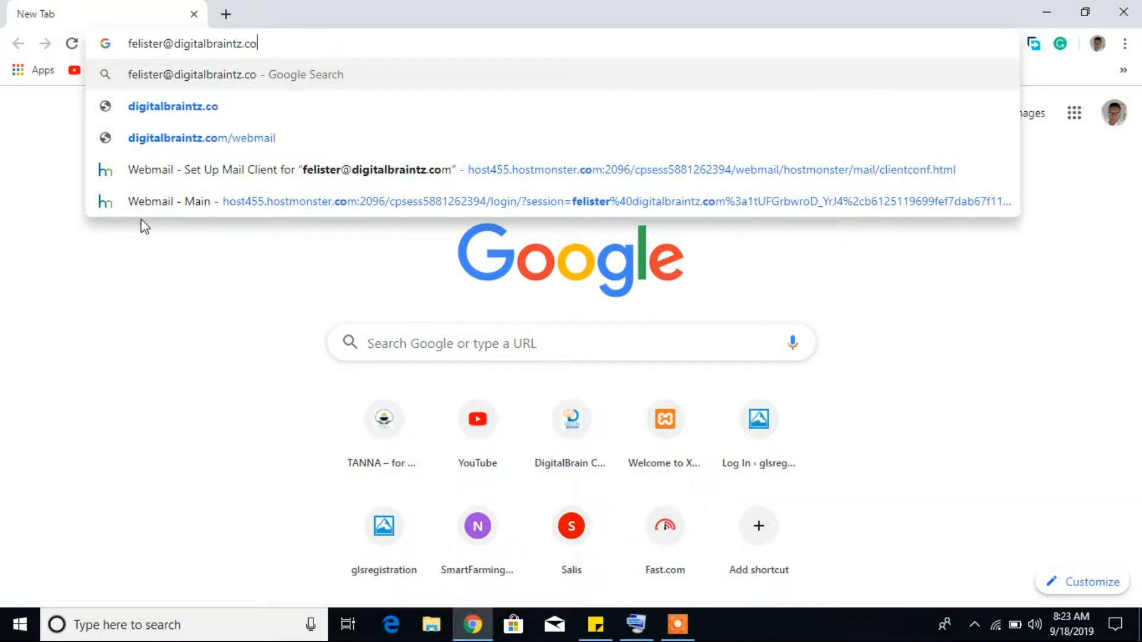
{"action": "type", "text": "m/webmail"}
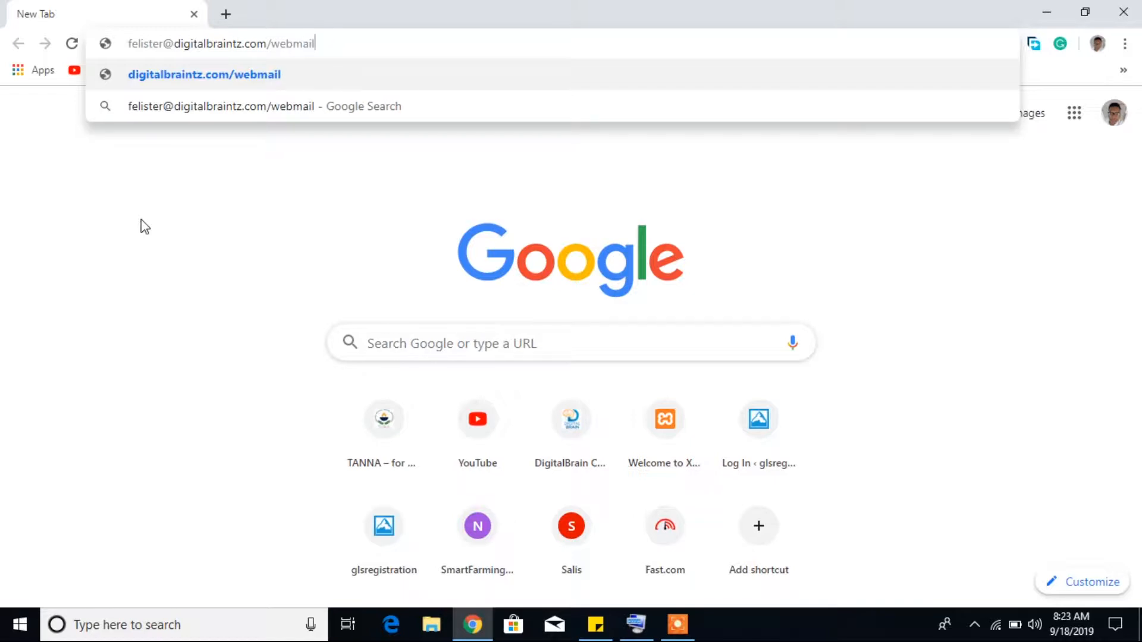
{"action": "key", "text": "Return"}
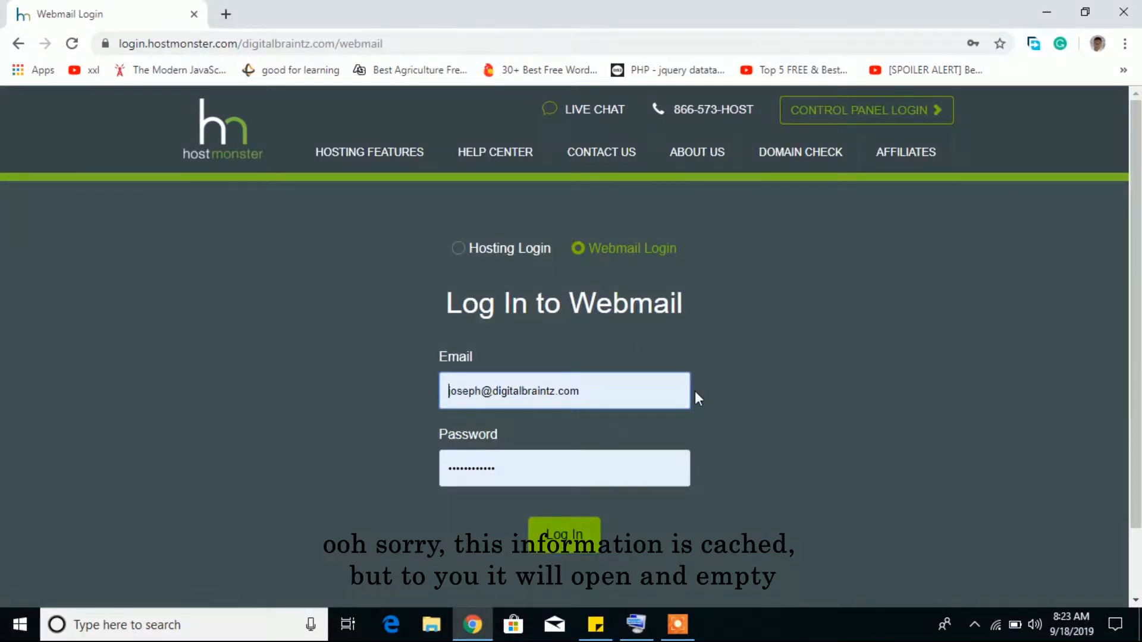
Clear the autofilled cached e-mail address and password from the webmail login form
{"action": "left_click_drag", "start_coordinate": [601, 395], "coordinate": [376, 414]}
{"action": "type", "text": "m"}
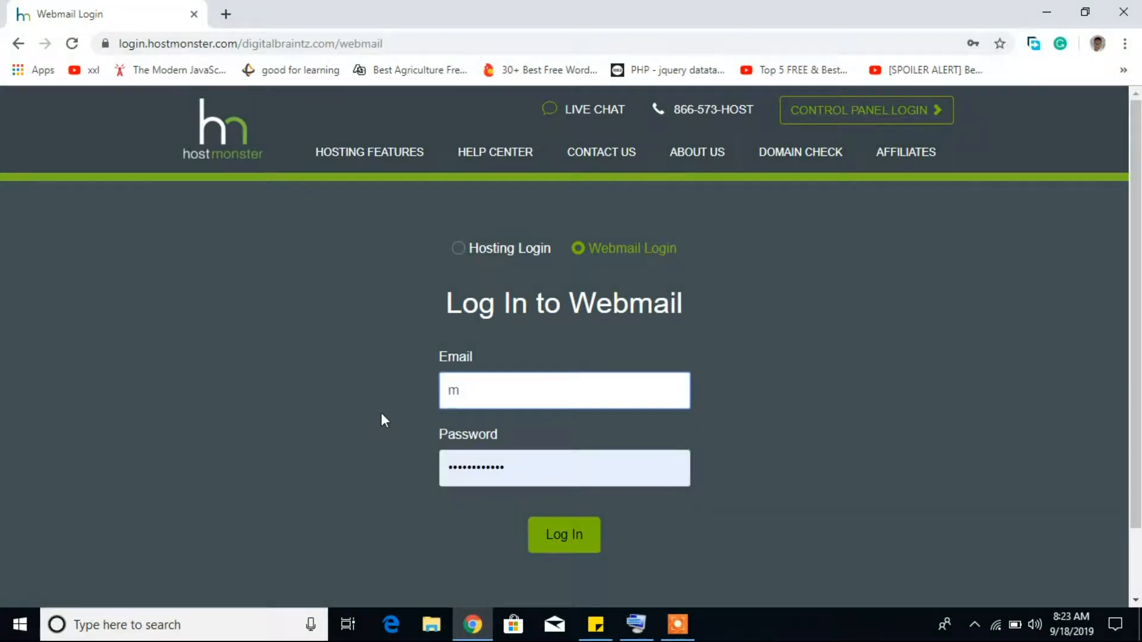
{"action": "key", "text": "BackSpace"}
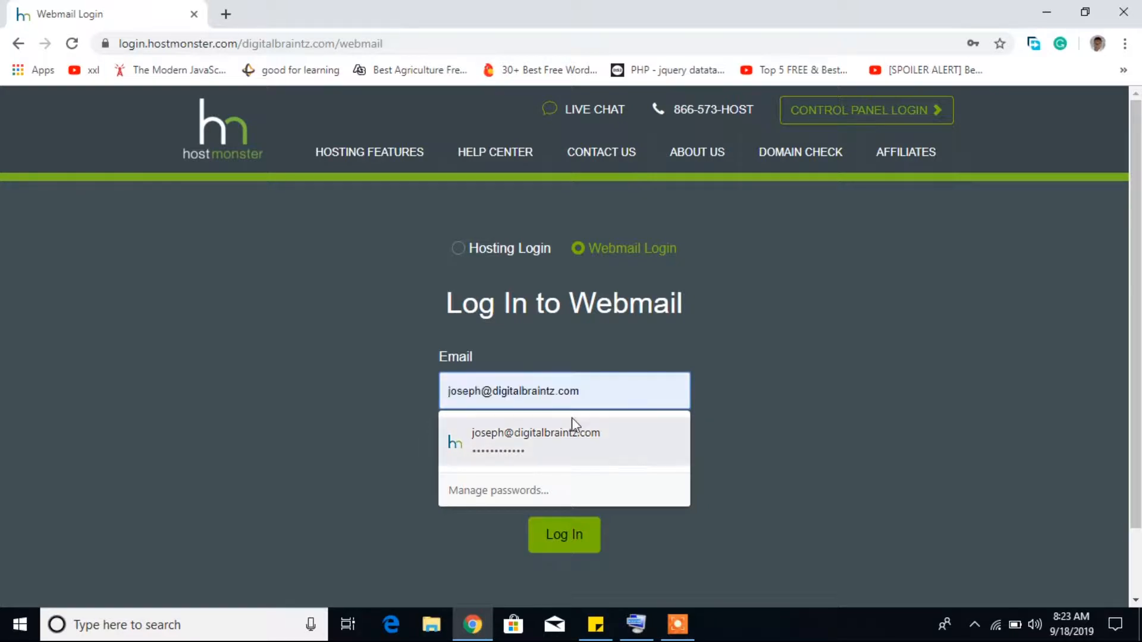
{"action": "left_click", "coordinate": [684, 433]}
{"action": "left_click_drag", "start_coordinate": [520, 462], "coordinate": [326, 486]}
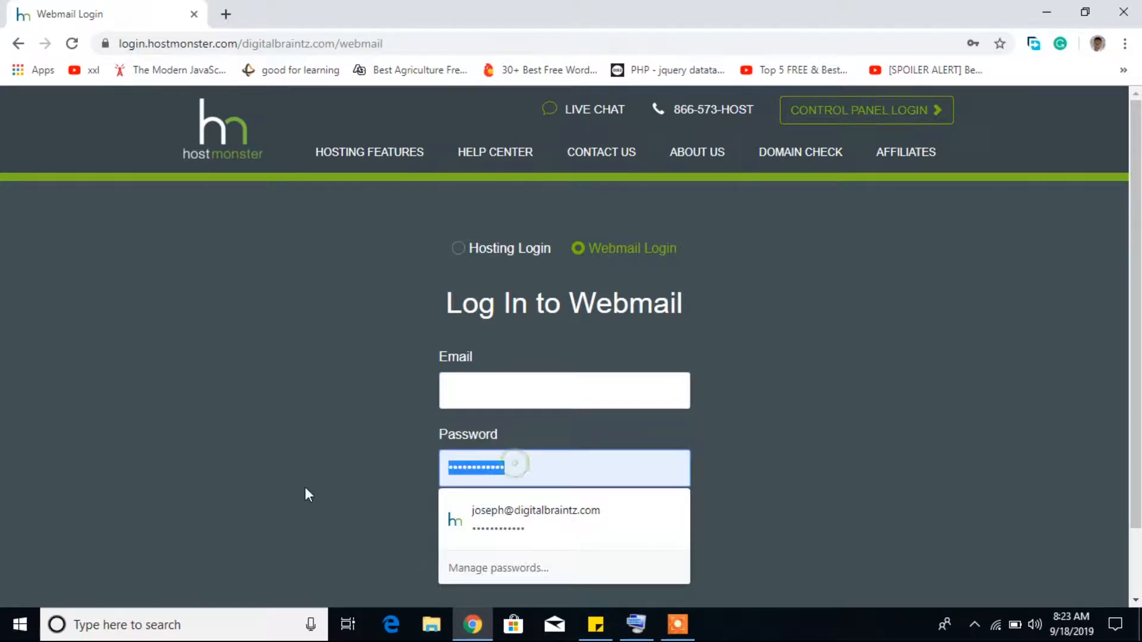
{"action": "key", "text": "BackSpace"}
{"action": "left_click", "coordinate": [310, 491]}
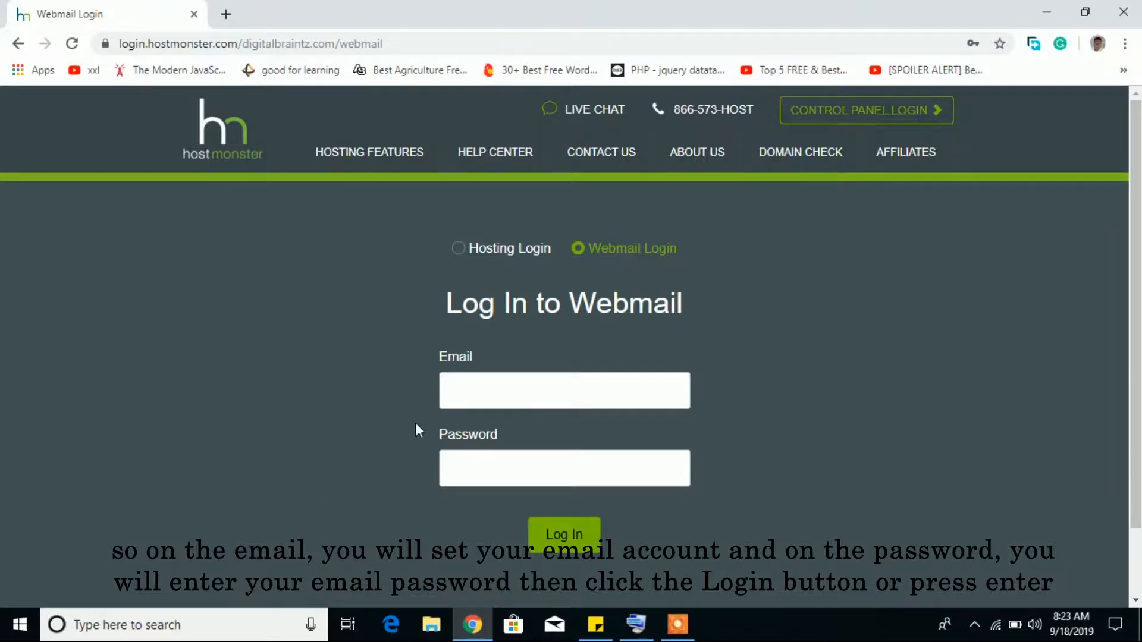
Enter the new account's e-mail address and password, finishing with the On-Screen Keyboard, and log in
{"action": "left_click", "coordinate": [482, 388]}
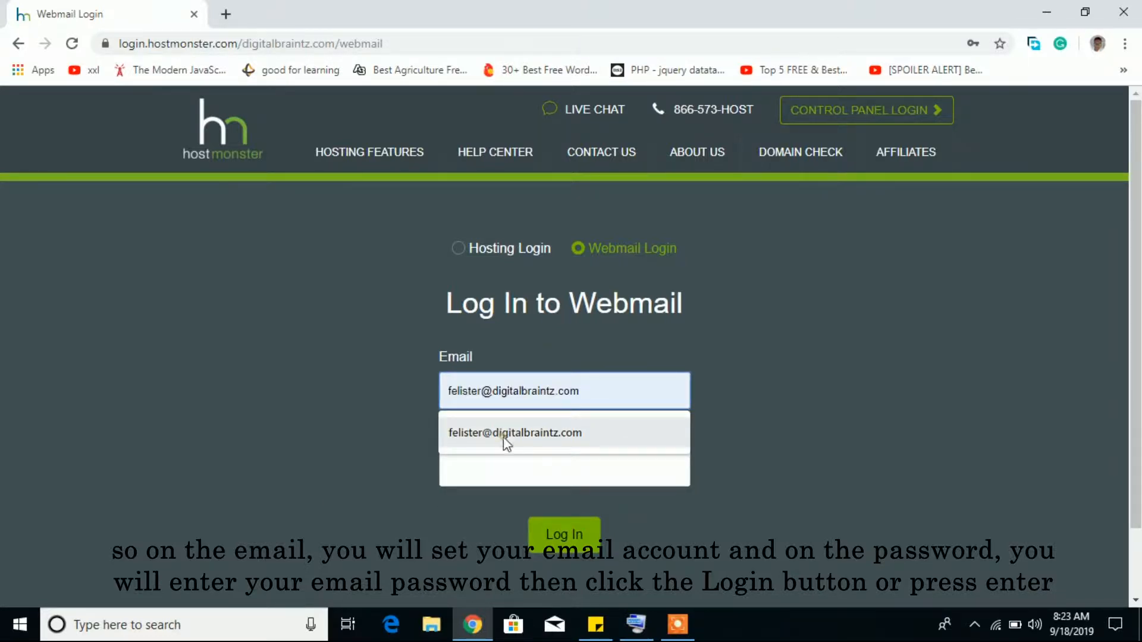
{"action": "left_click", "coordinate": [505, 443]}
{"action": "left_click", "coordinate": [517, 467]}
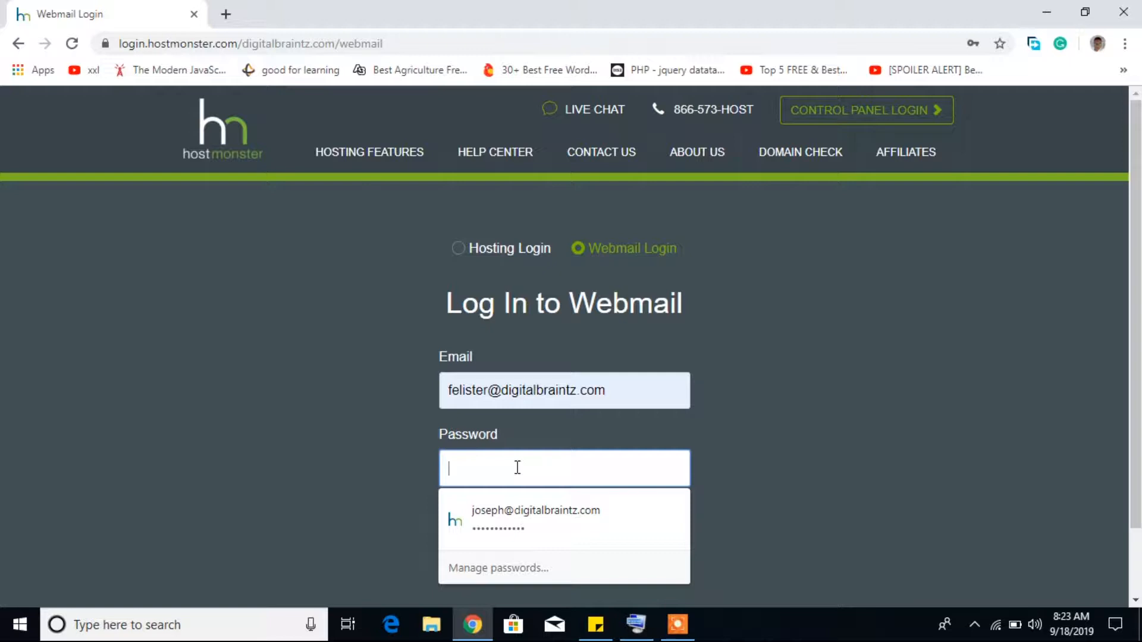
{"action": "type", "text": "••••••"}
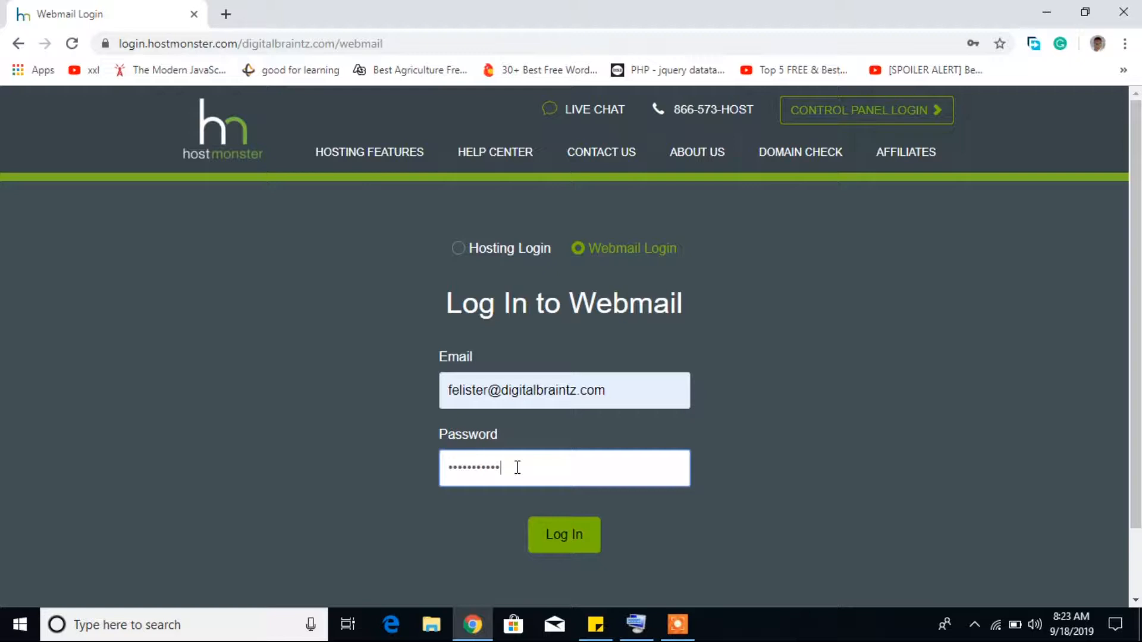
{"action": "left_click", "coordinate": [635, 625]}
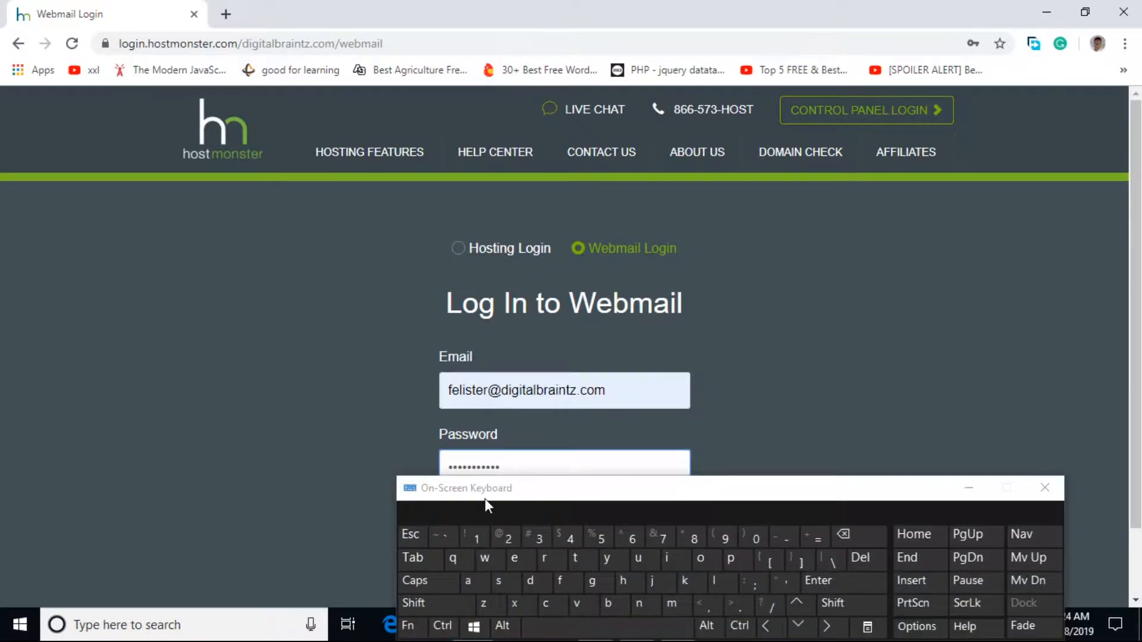
{"action": "left_click", "coordinate": [480, 538]}
{"action": "left_click", "coordinate": [967, 488]}
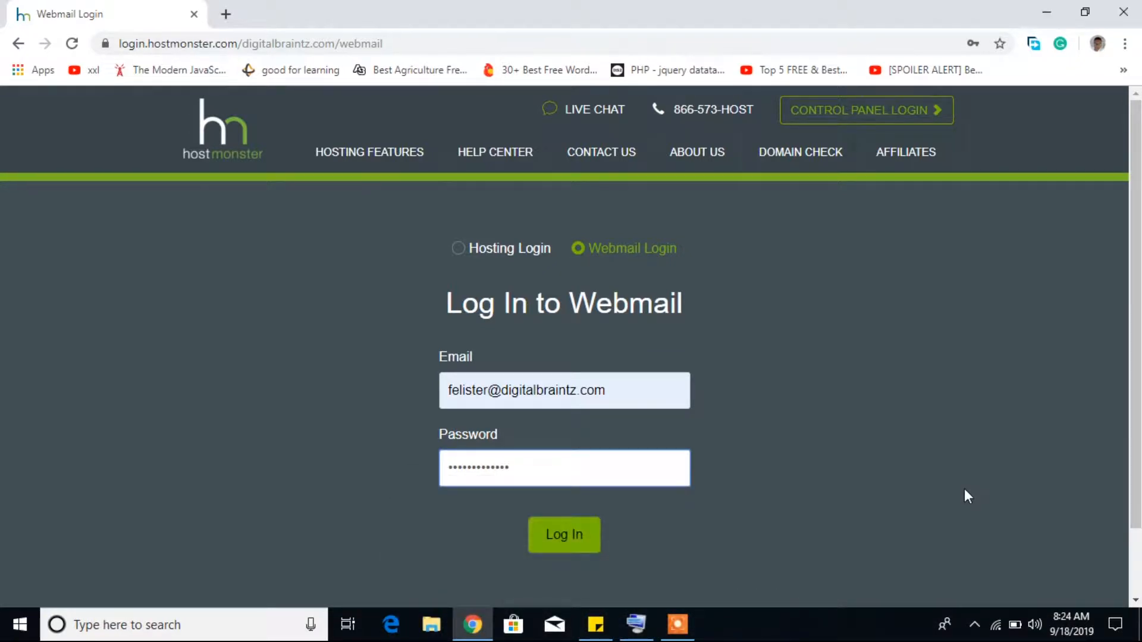
{"action": "left_click", "coordinate": [575, 537]}
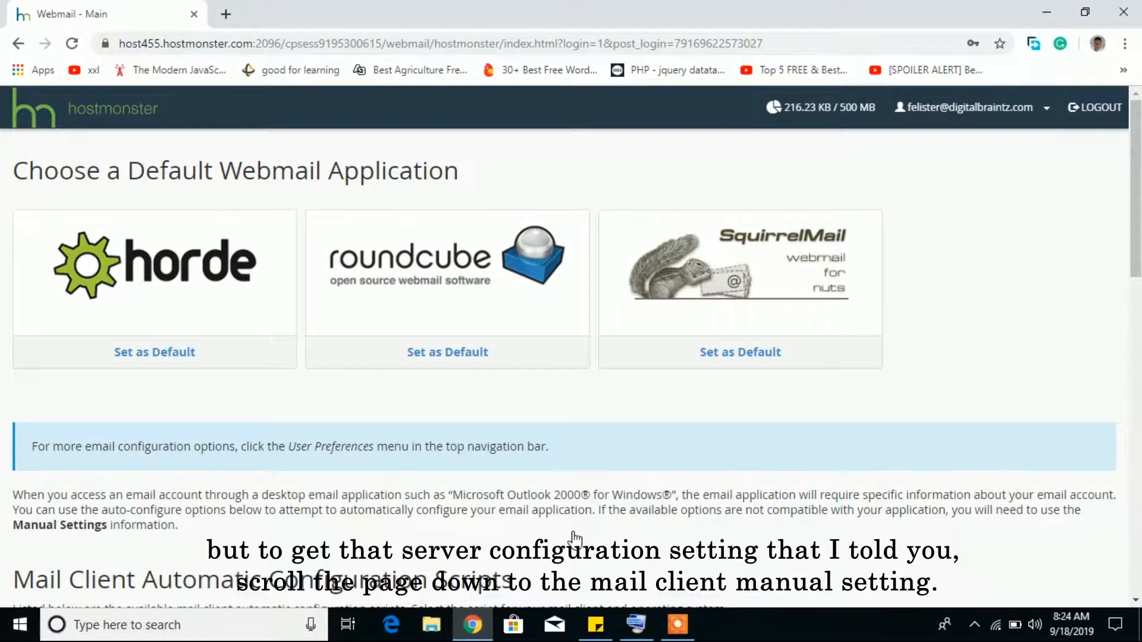
Choose Configure Mail Client from the account name menu at the top right
{"action": "scroll", "coordinate": [574, 539], "scroll_direction": "down", "scroll_amount": 15}
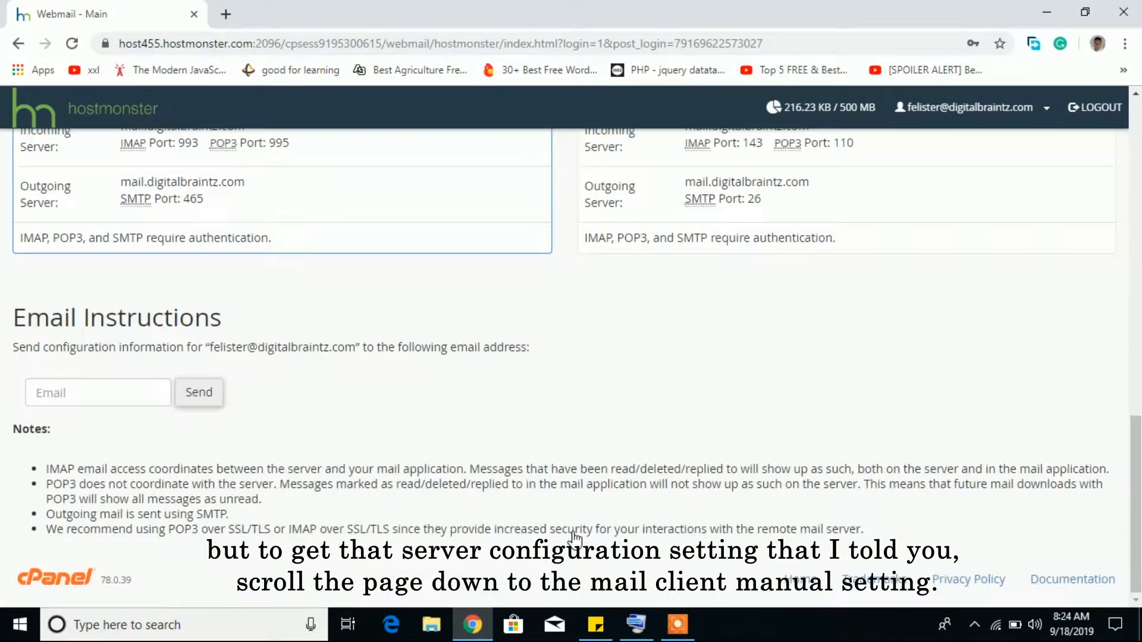
{"action": "scroll", "coordinate": [574, 538], "scroll_direction": "up", "scroll_amount": 15}
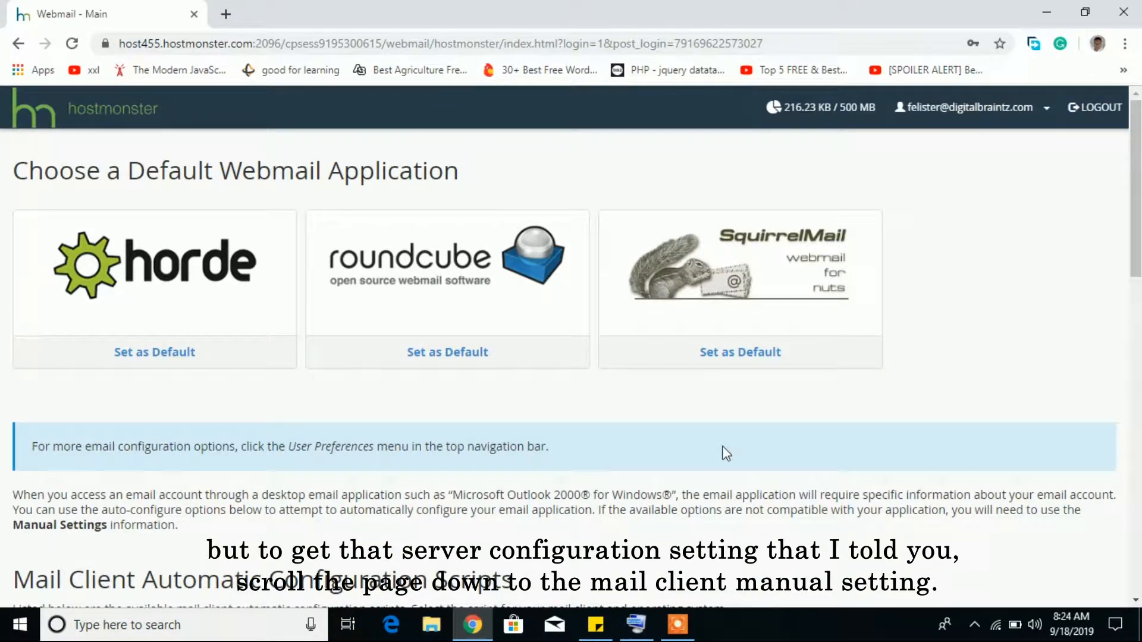
{"action": "scroll", "coordinate": [726, 454], "scroll_direction": "down", "scroll_amount": 10}
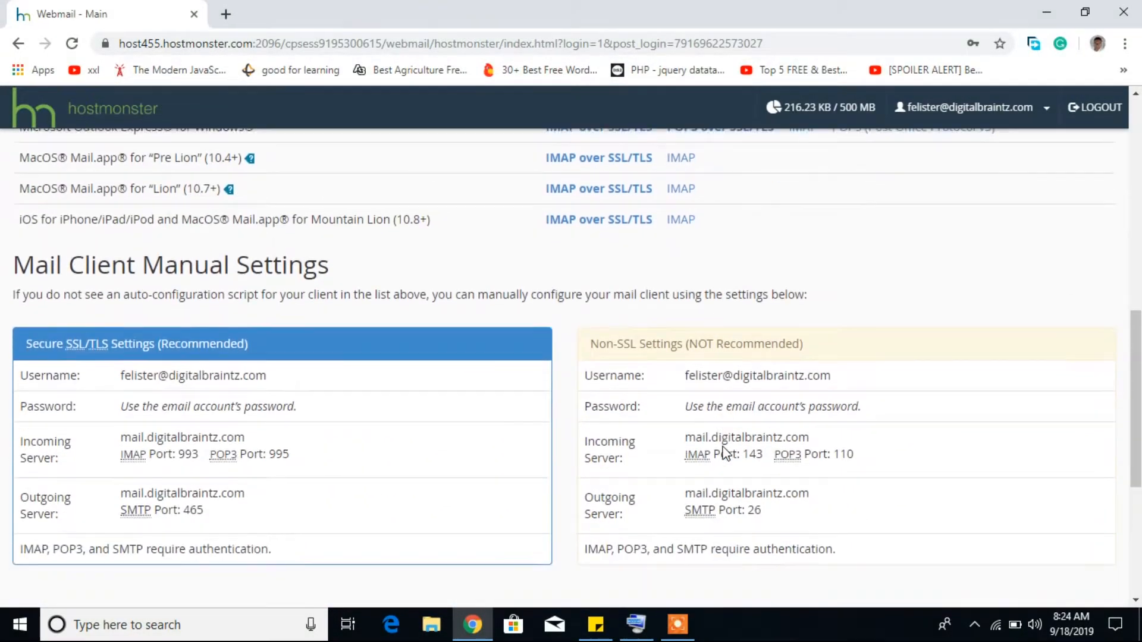
{"action": "scroll", "coordinate": [726, 454], "scroll_direction": "down", "scroll_amount": 1}
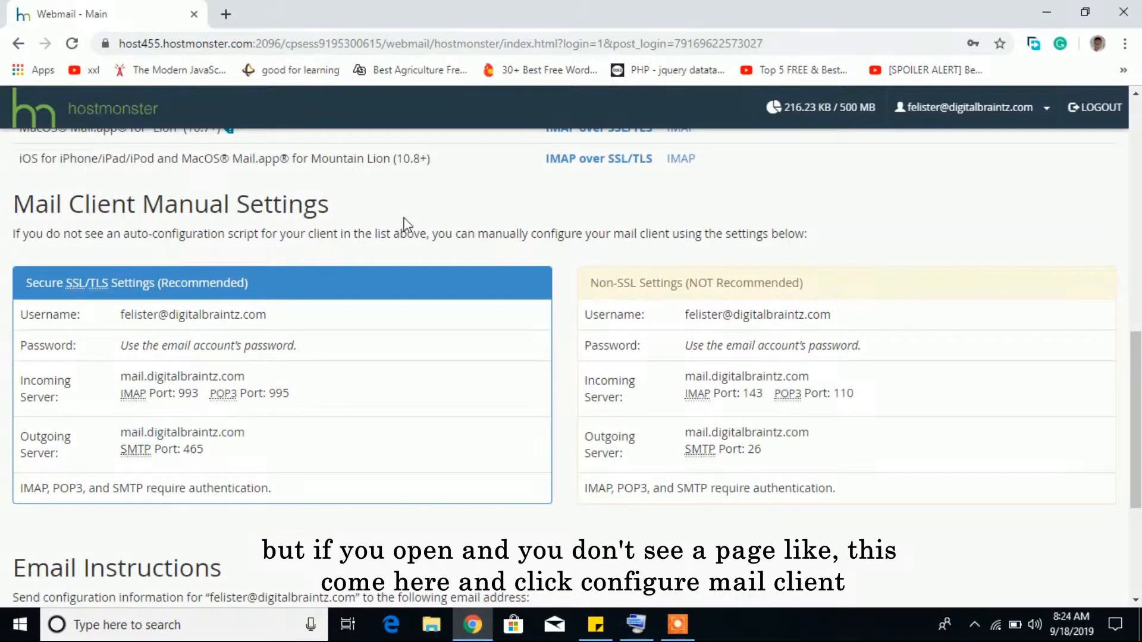
{"action": "scroll", "coordinate": [403, 224], "scroll_direction": "up", "scroll_amount": 10}
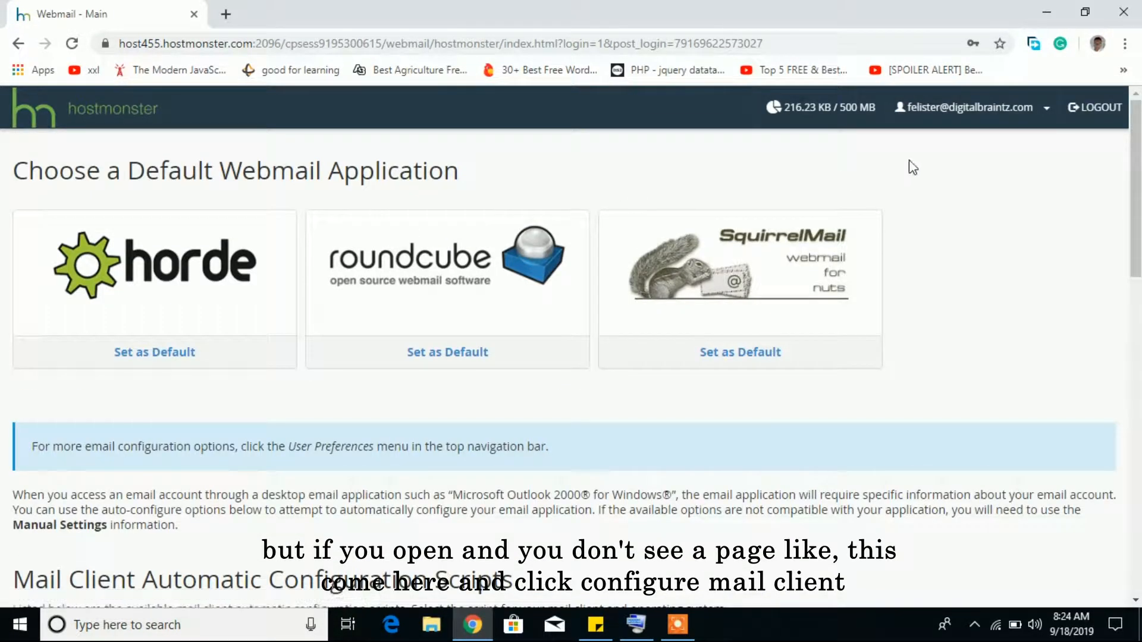
{"action": "left_click", "coordinate": [1041, 119]}
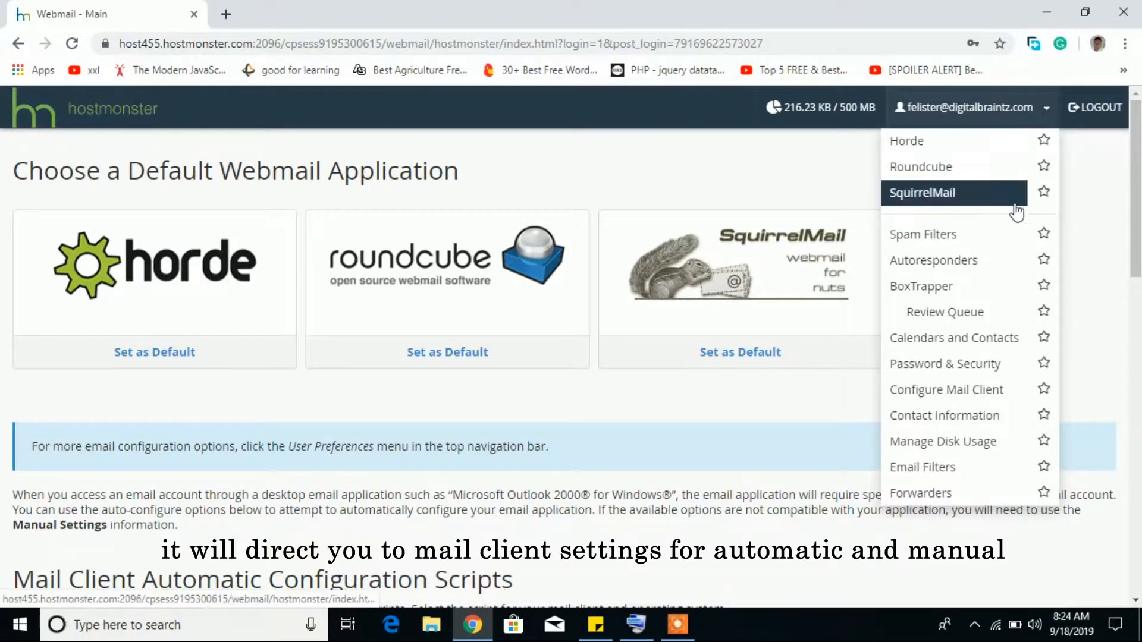
{"action": "left_click", "coordinate": [962, 392]}
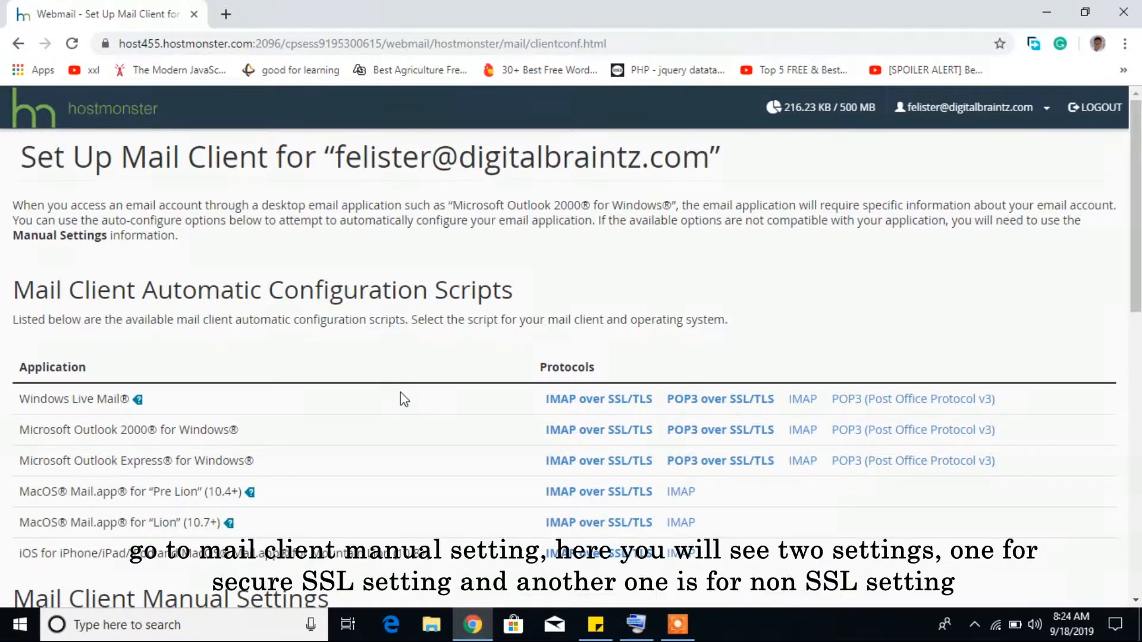
Scroll down to Mail Client Manual Settings showing POP3 port 995 and SMTP port 465
{"action": "scroll", "coordinate": [402, 397], "scroll_direction": "down", "scroll_amount": 5}
{"action": "scroll", "coordinate": [401, 392], "scroll_direction": "down", "scroll_amount": 1}
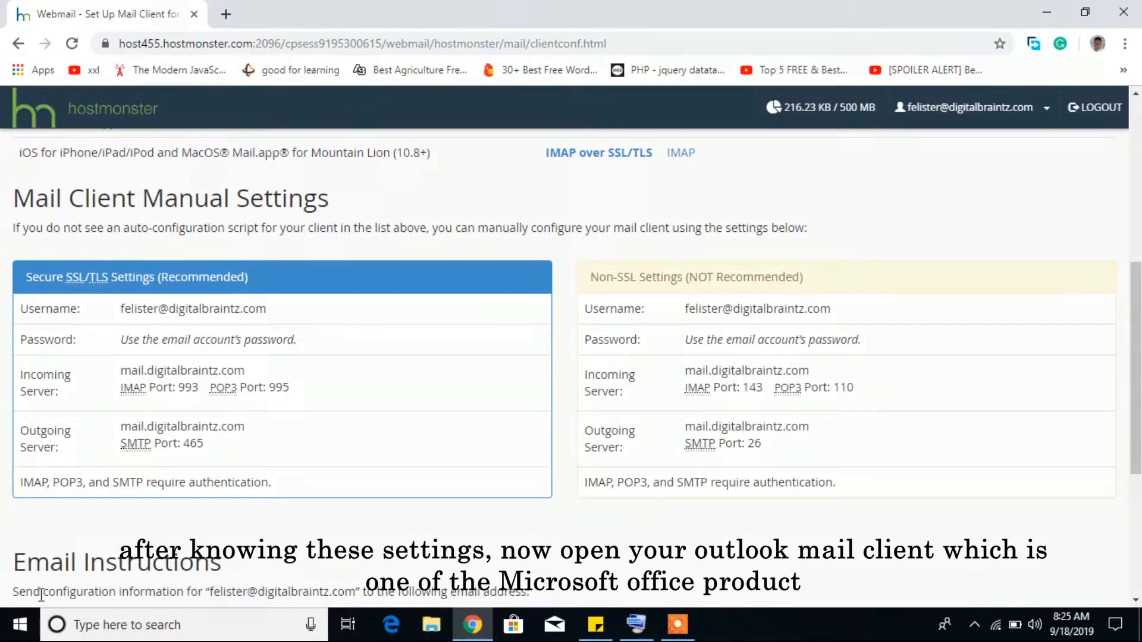
Launch Outlook 2013 from the Start menu search
{"action": "left_click", "coordinate": [24, 627]}
{"action": "type", "text": "out"}
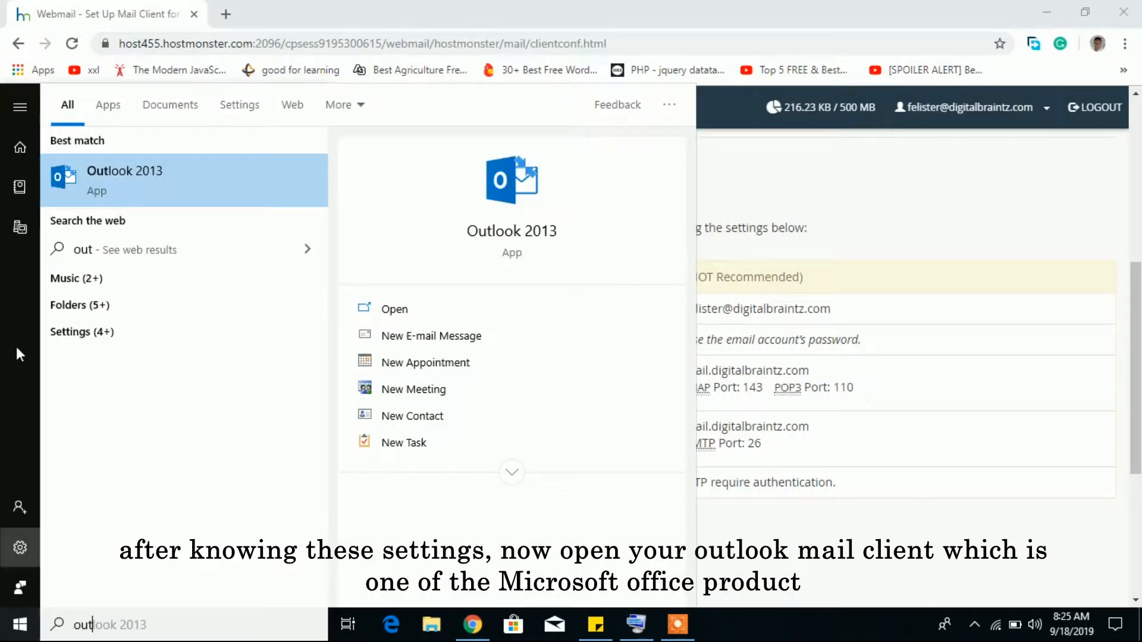
{"action": "left_click", "coordinate": [153, 194]}
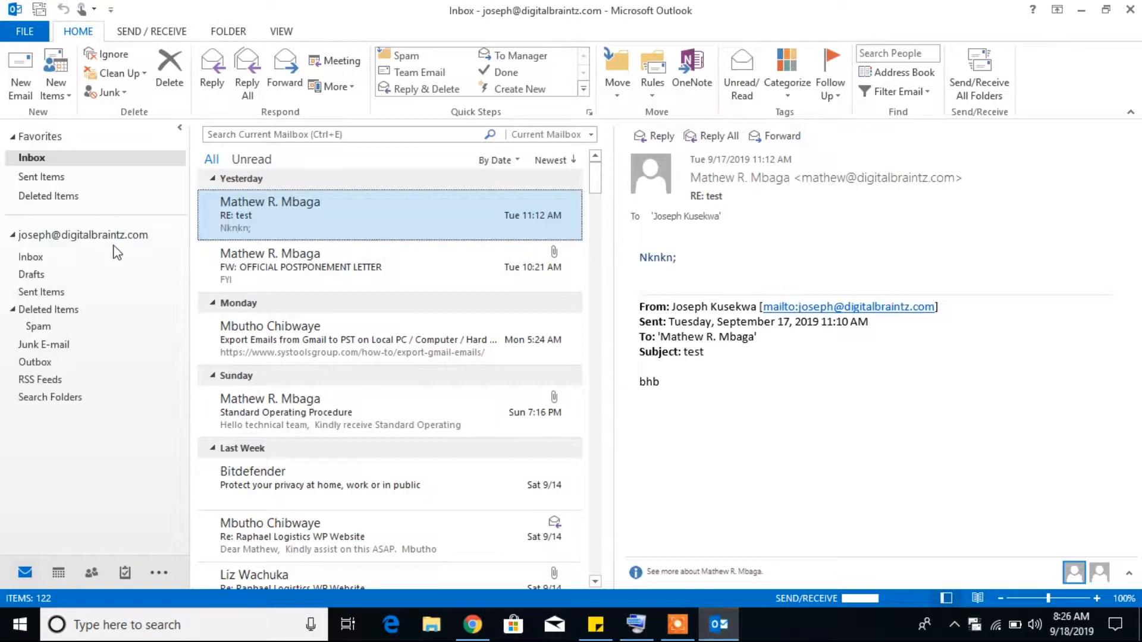
Collapse the existing folder list and choose Add Account under FILE > Info
{"action": "left_click", "coordinate": [12, 235]}
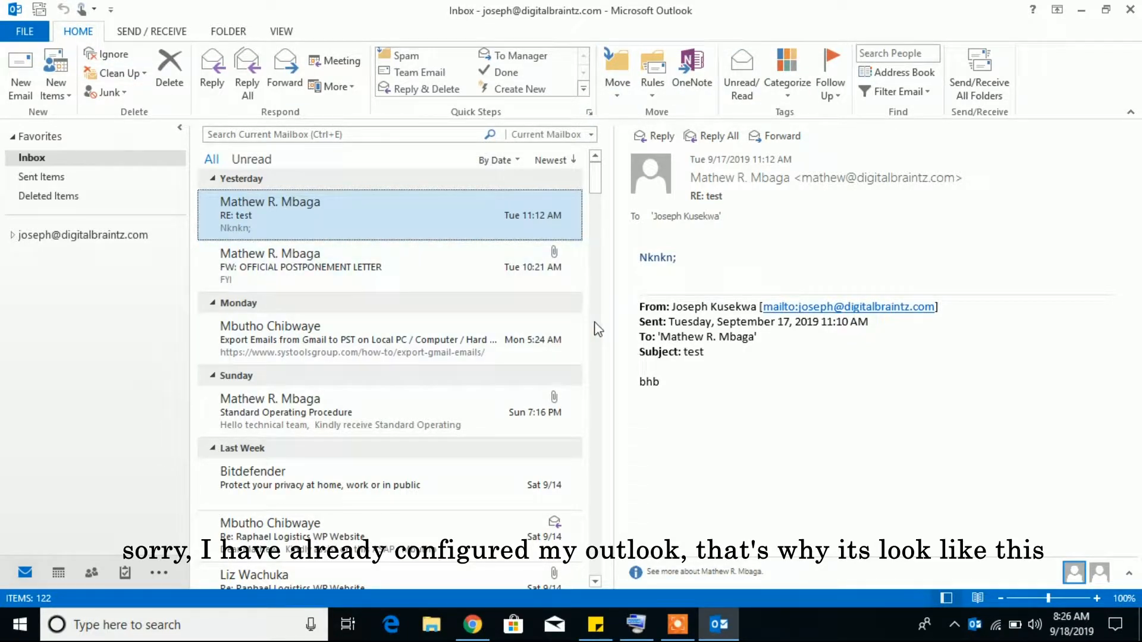
{"action": "left_click", "coordinate": [30, 31]}
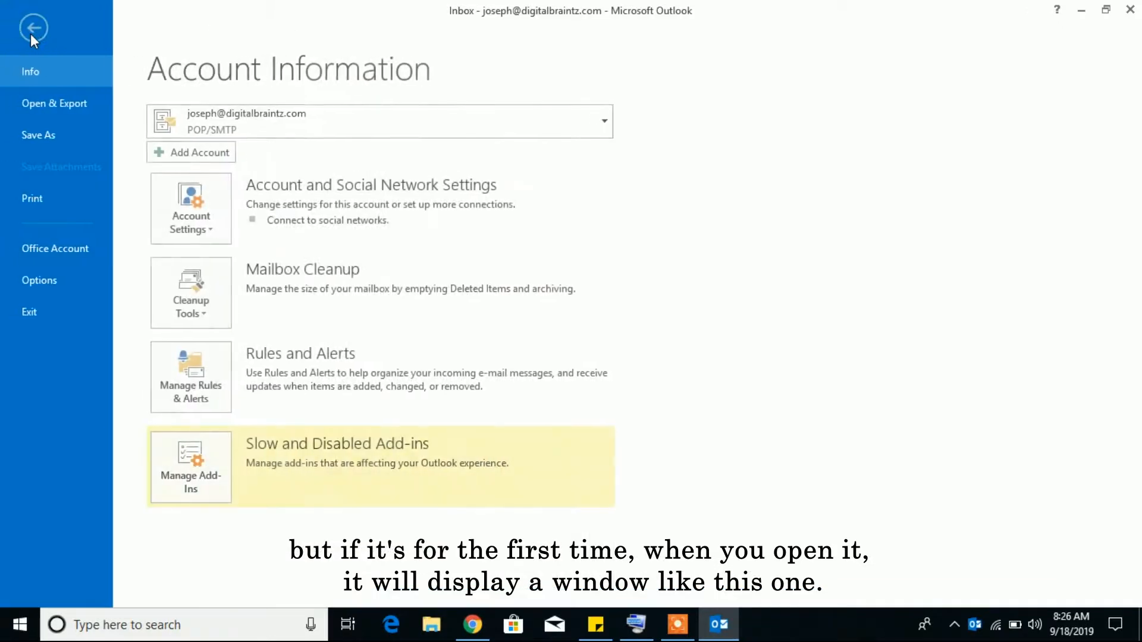
{"action": "left_click", "coordinate": [201, 157]}
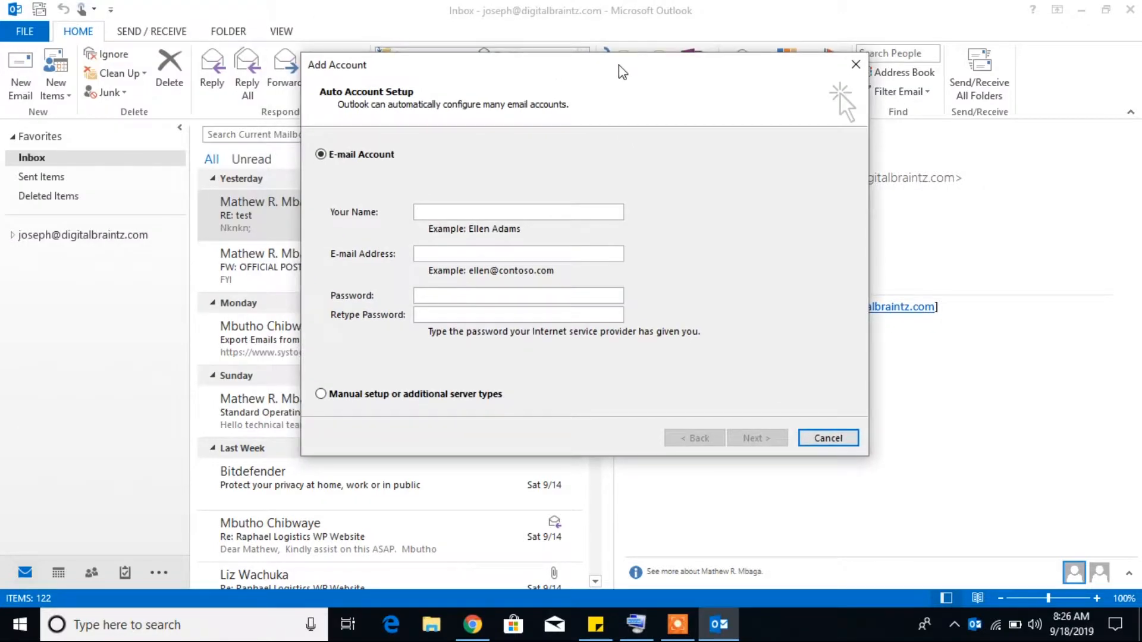
Choose manual setup with the POP or IMAP account type in the Add Account dialog
{"action": "left_click_drag", "start_coordinate": [621, 72], "coordinate": [555, 72]}
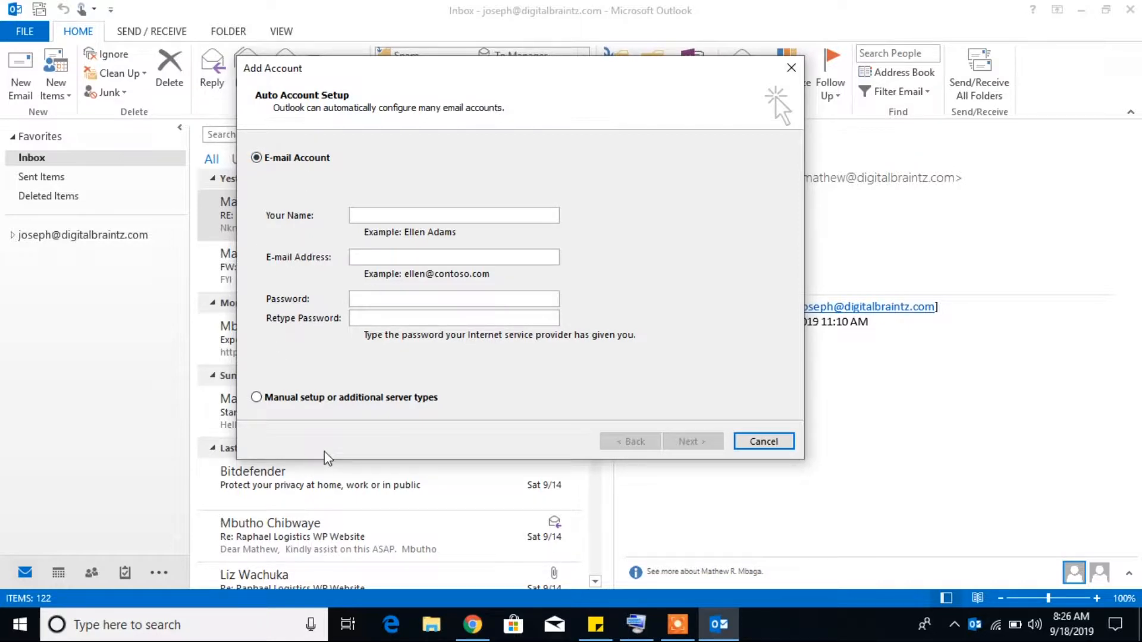
{"action": "left_click", "coordinate": [256, 397]}
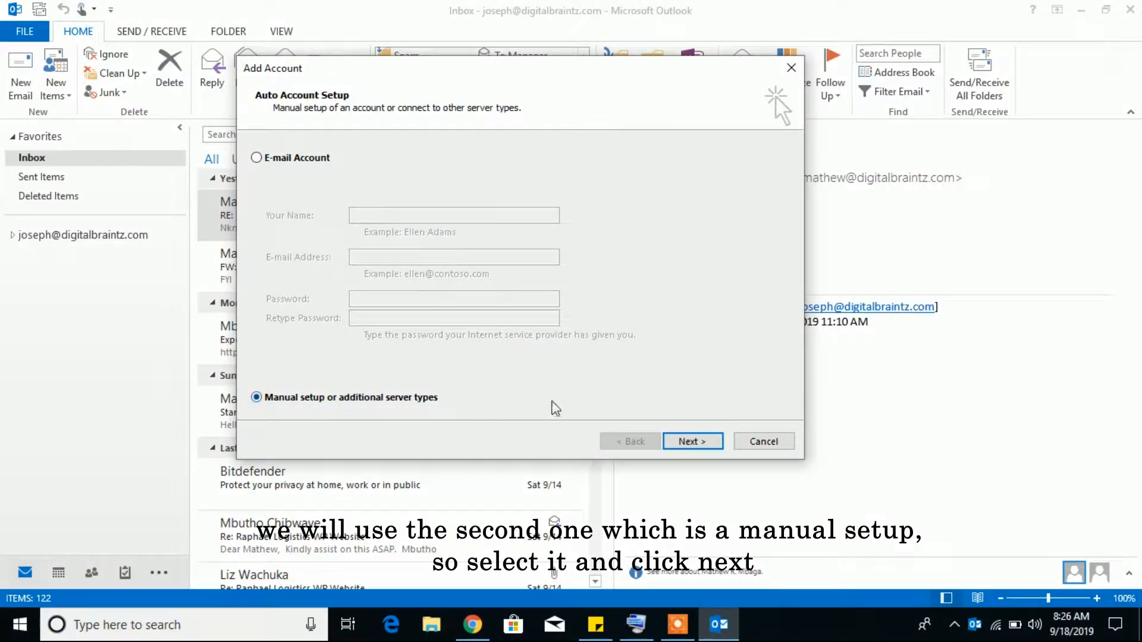
{"action": "left_click", "coordinate": [692, 444]}
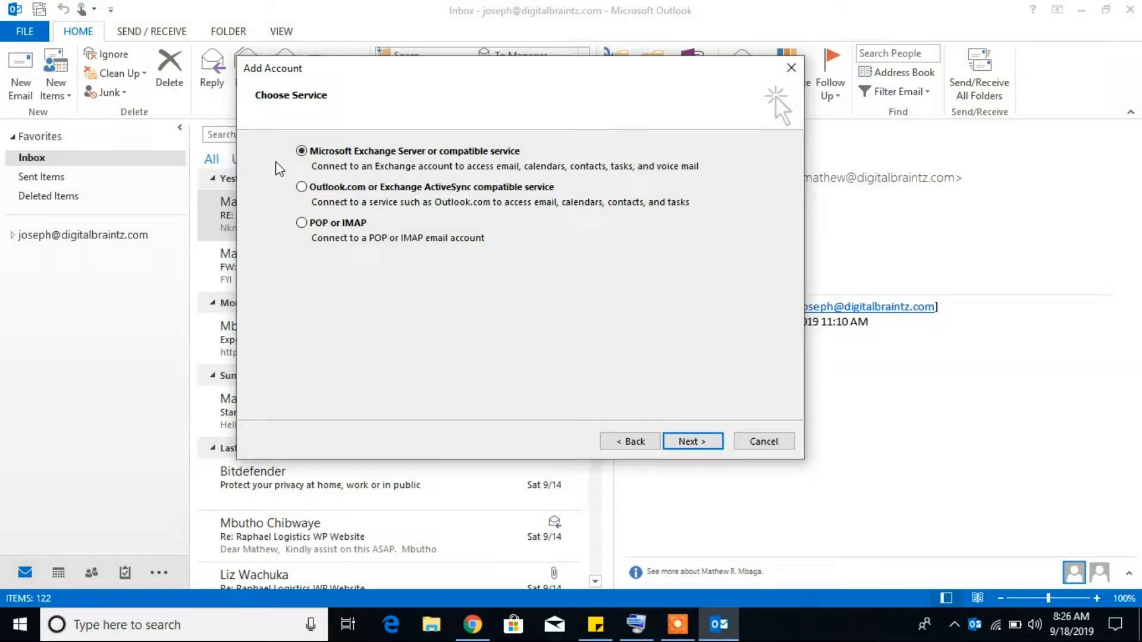
{"action": "left_click", "coordinate": [301, 223]}
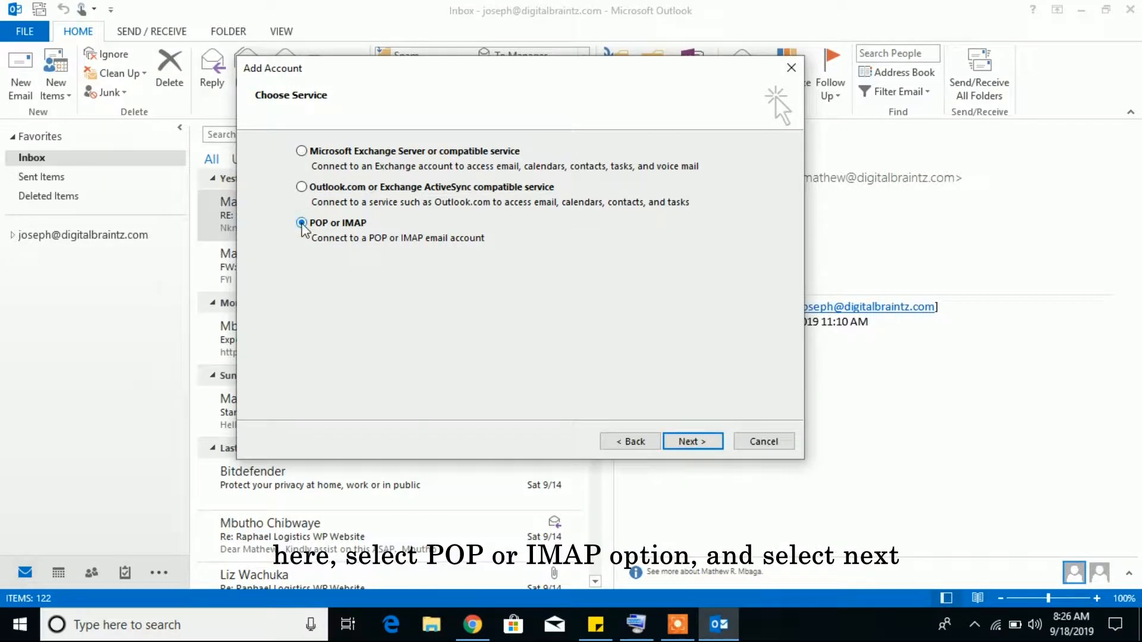
{"action": "left_click", "coordinate": [693, 443]}
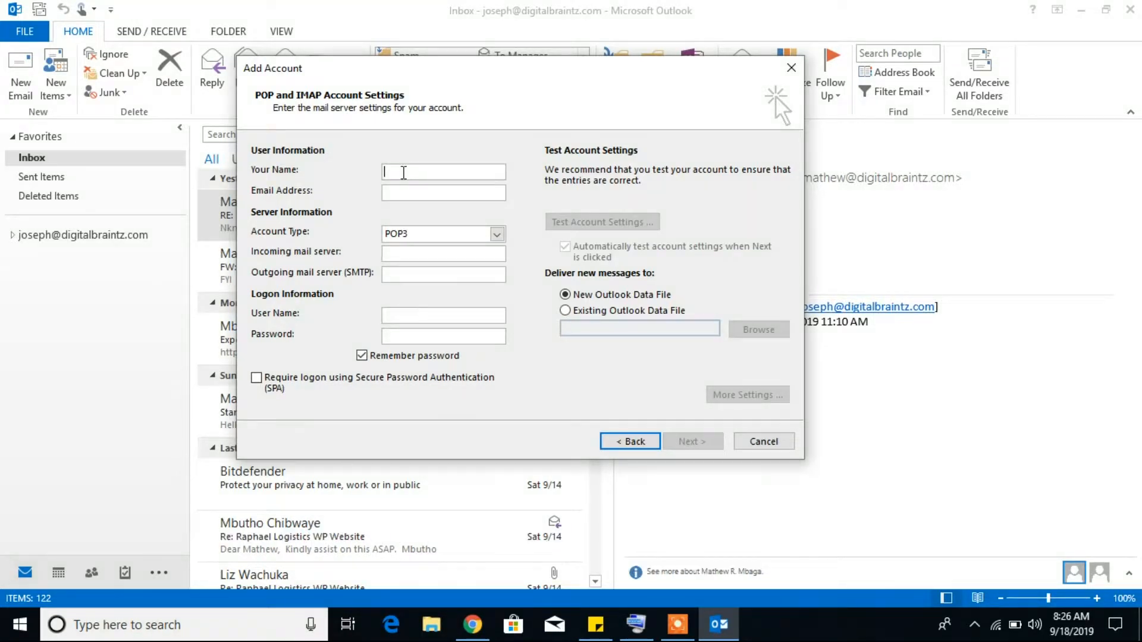
Enter the account holder's name and e-mail address, then bring up the webmail server settings in Chrome
{"action": "type", "text": "Felister"}
{"action": "left_click", "coordinate": [442, 193]}
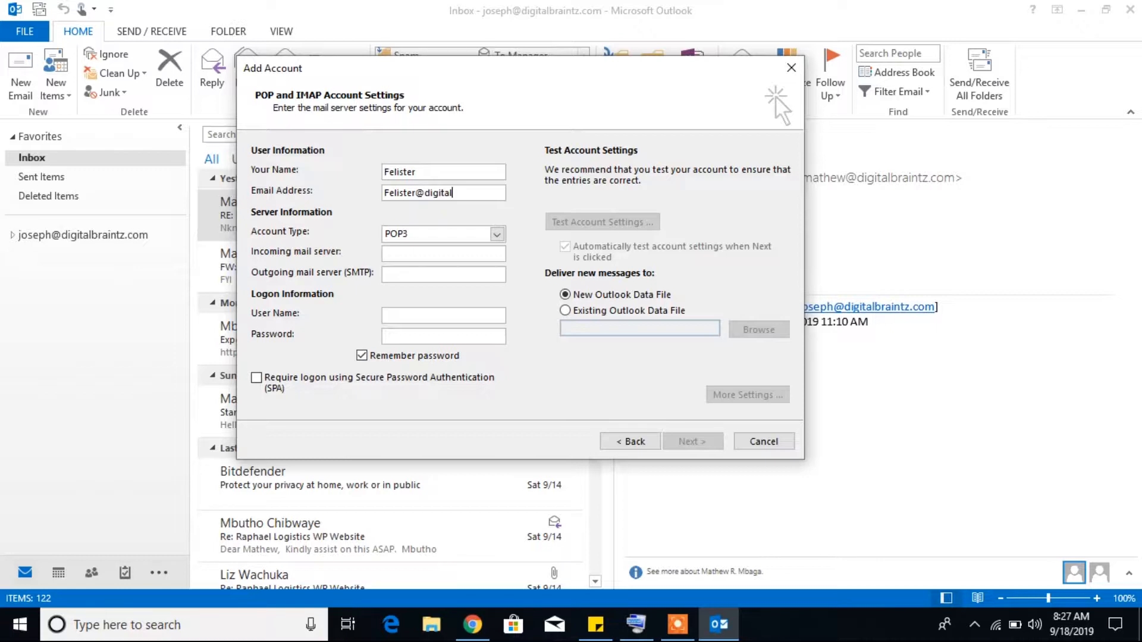
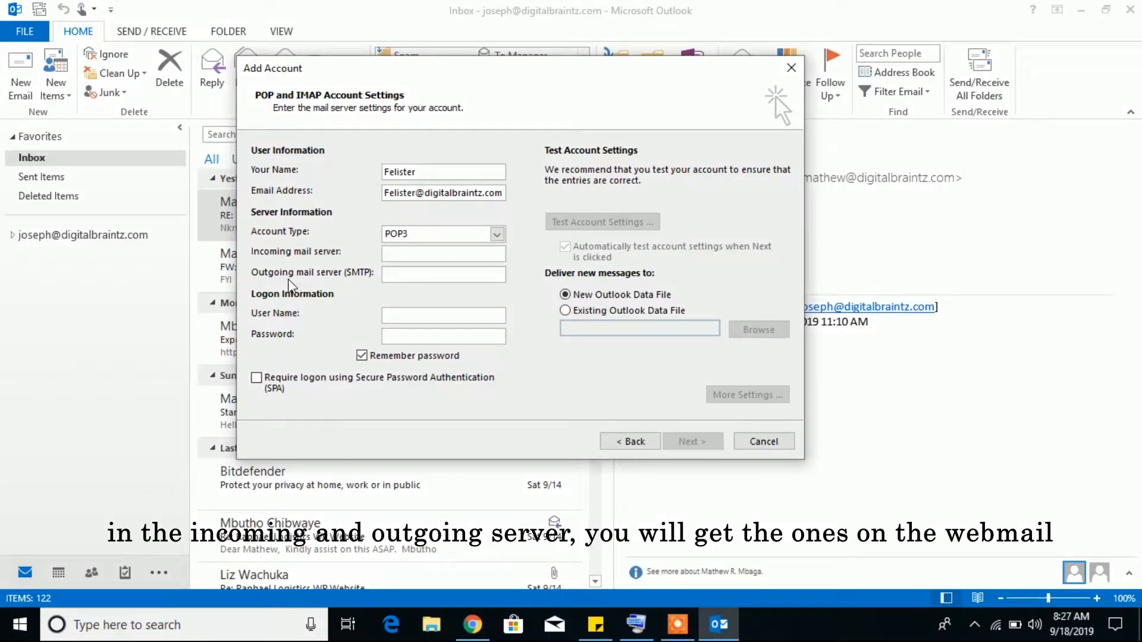
{"action": "left_click", "coordinate": [395, 251]}
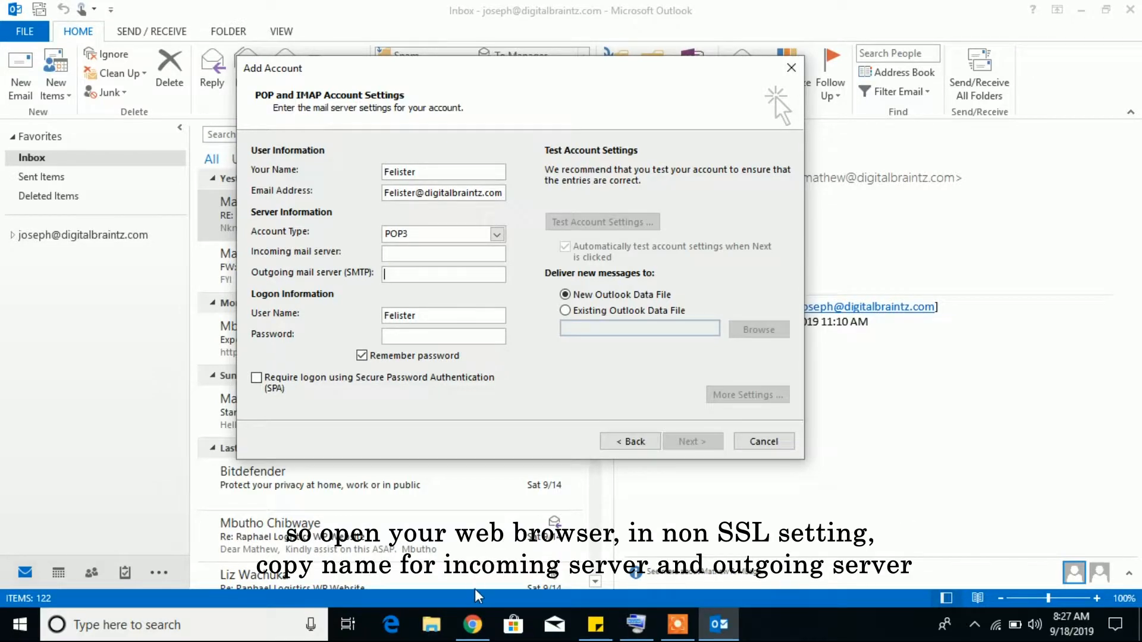
{"action": "left_click", "coordinate": [473, 624]}
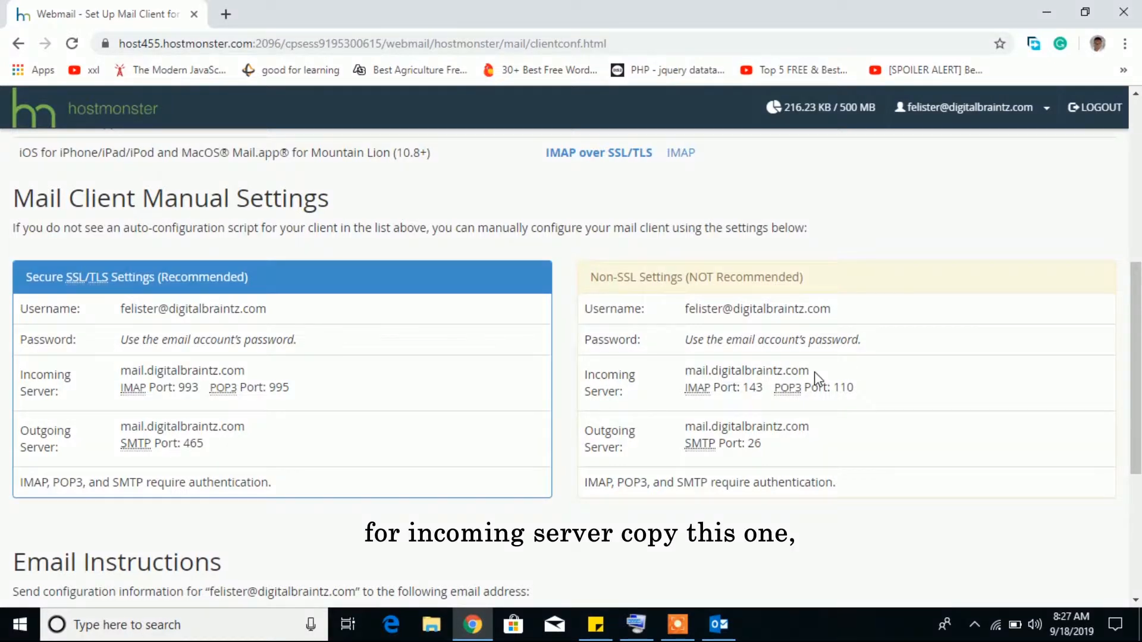
Copy mail.digitalbraintz.com from webmail into both the incoming and outgoing mail server fields
{"action": "left_click_drag", "start_coordinate": [816, 372], "coordinate": [686, 370]}
{"action": "key", "text": "ctrl+c"}
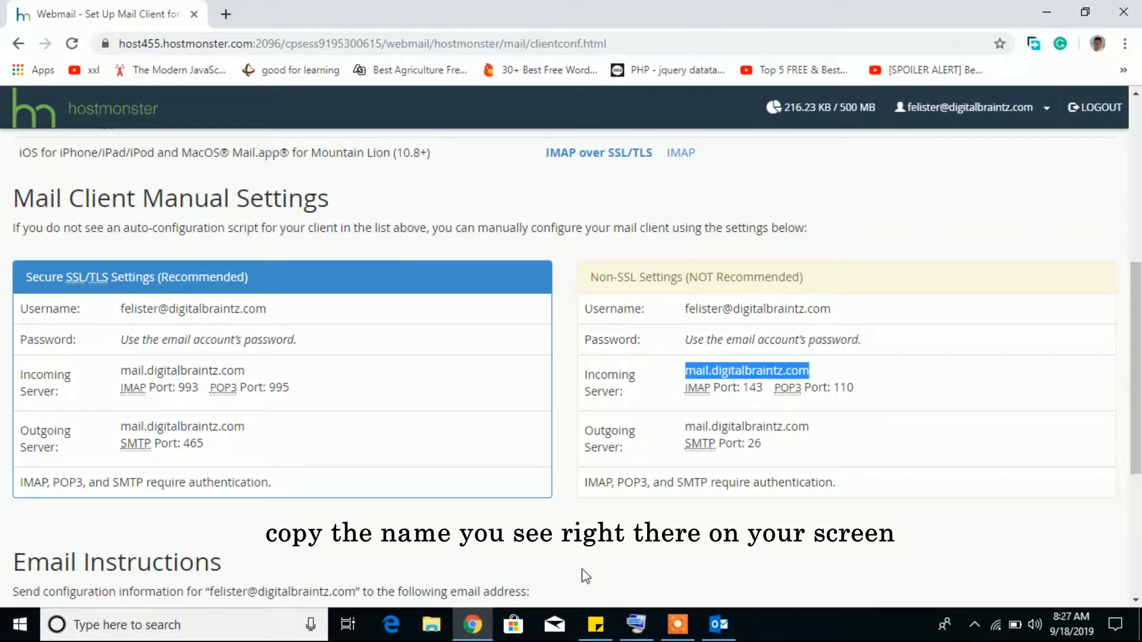
{"action": "left_click", "coordinate": [718, 625]}
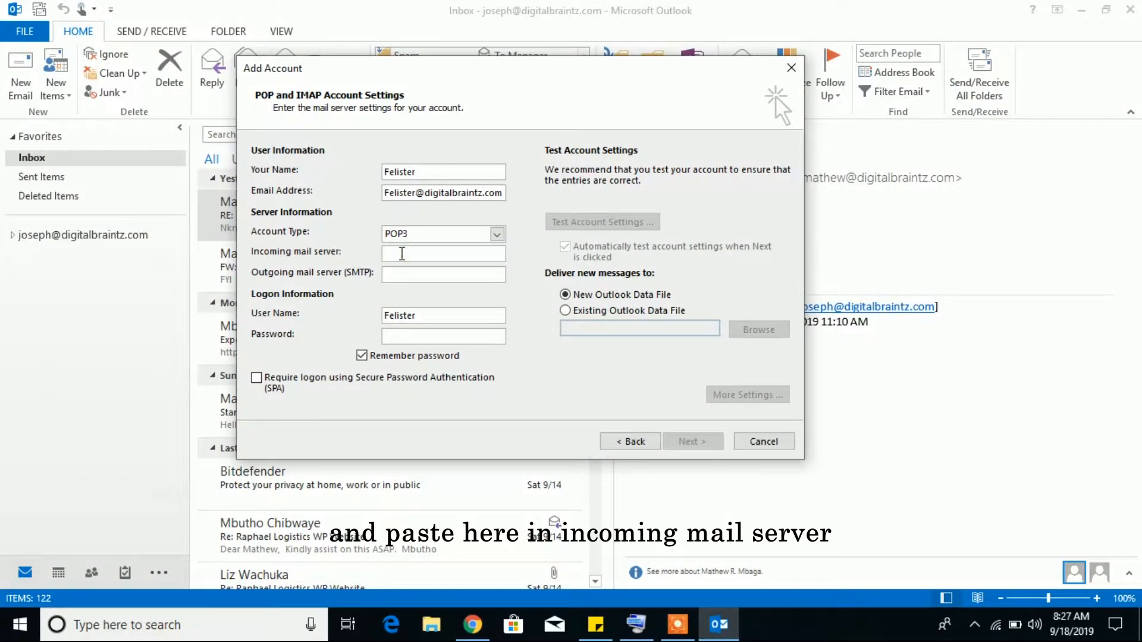
{"action": "key", "text": "ctrl+v"}
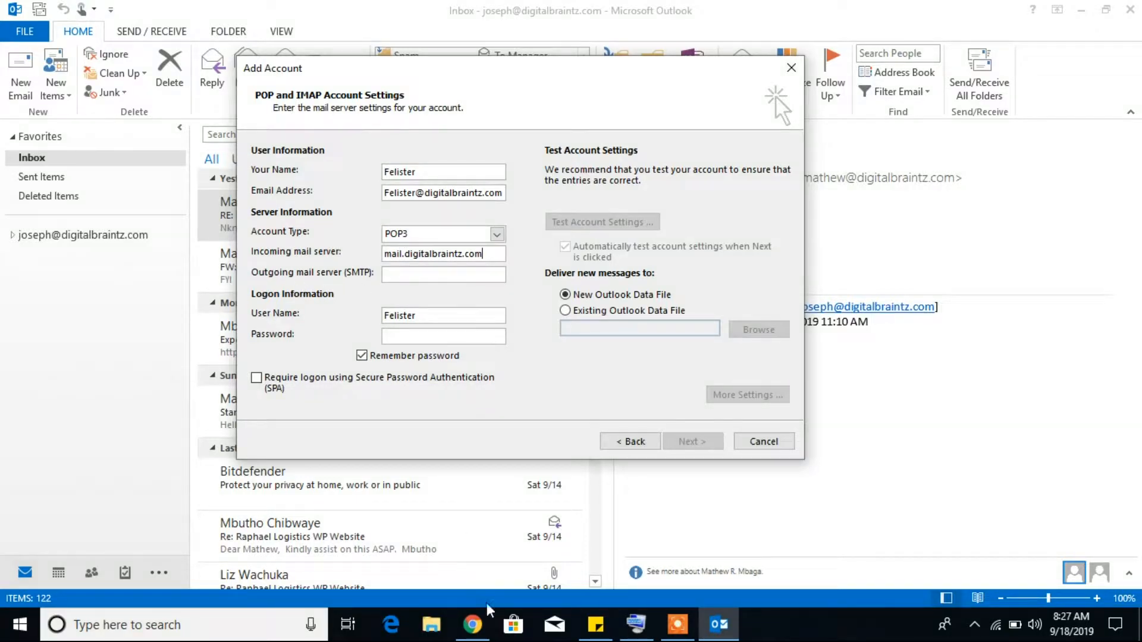
{"action": "left_click", "coordinate": [474, 621]}
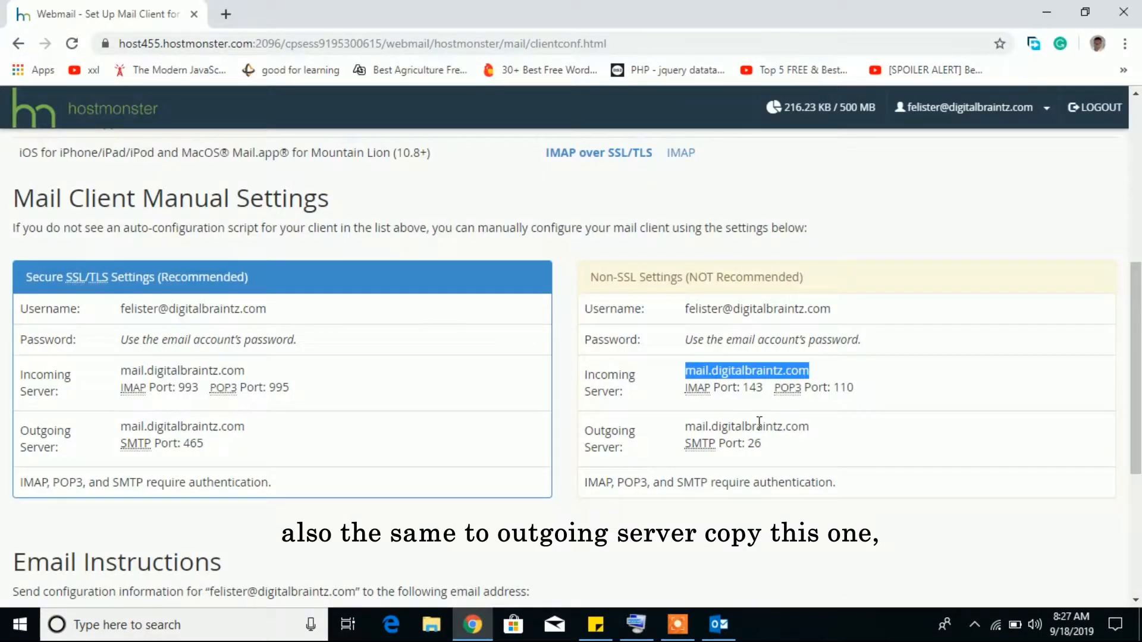
{"action": "left_click_drag", "start_coordinate": [812, 427], "coordinate": [684, 427]}
{"action": "key", "text": "ctrl+c"}
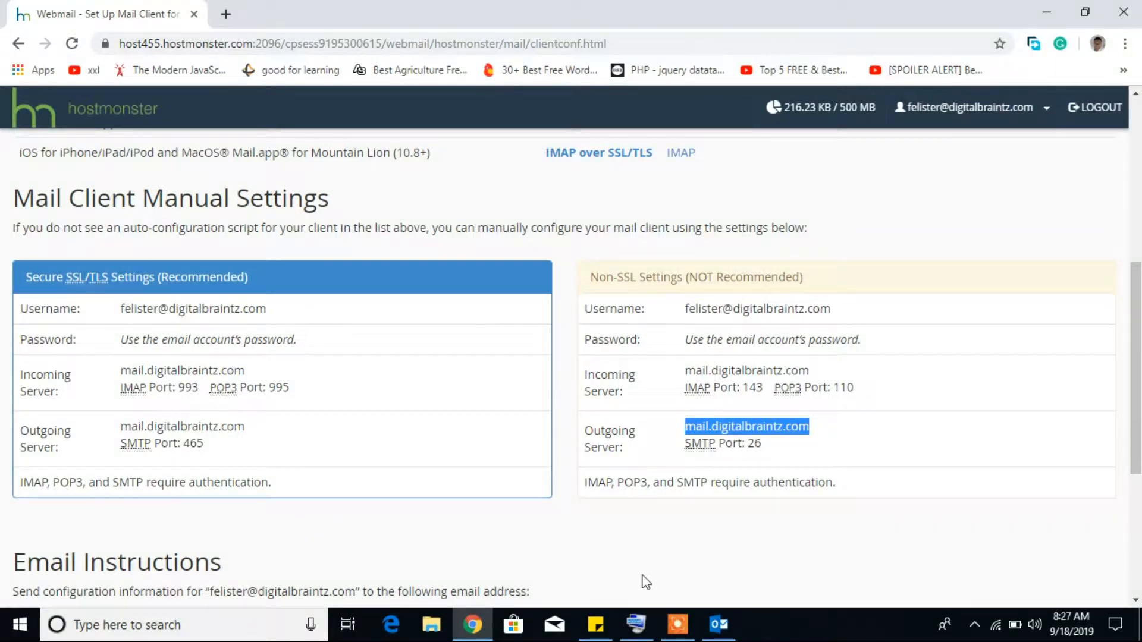
{"action": "left_click", "coordinate": [723, 632]}
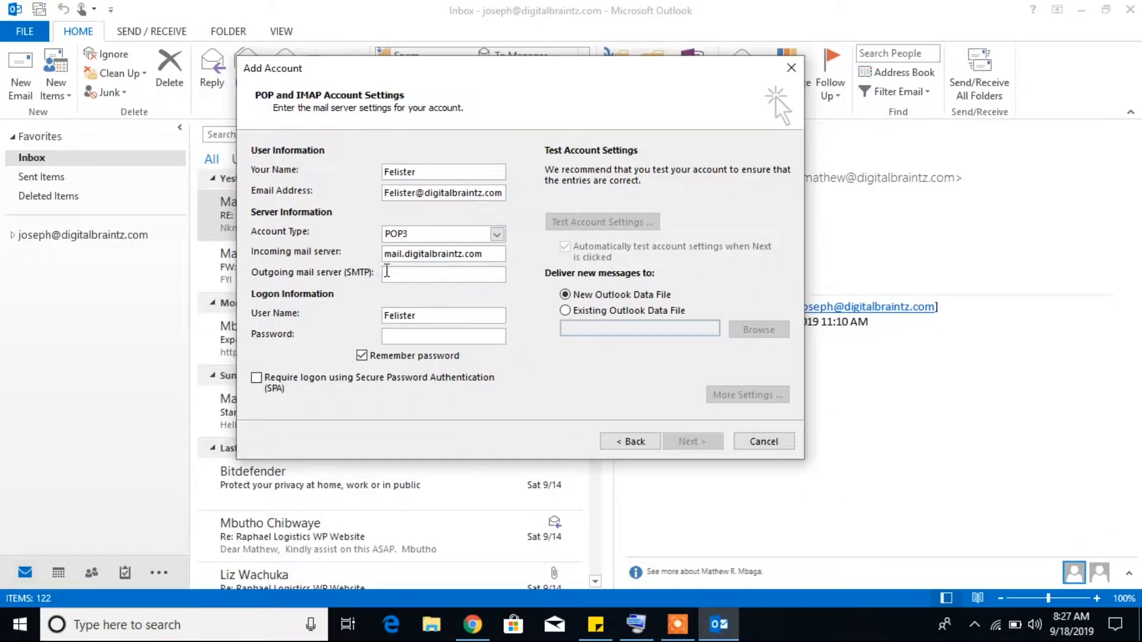
{"action": "left_click", "coordinate": [395, 276]}
{"action": "key", "text": "ctrl+v"}
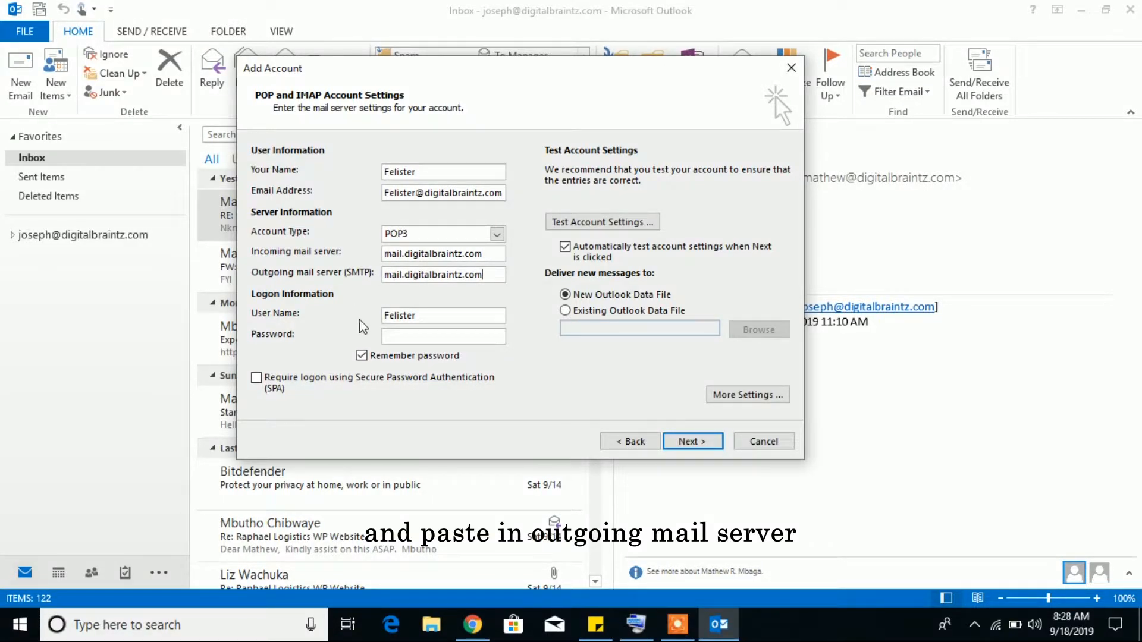
Replace the logon user name with the full e-mail address and type the account password
{"action": "left_click", "coordinate": [417, 318]}
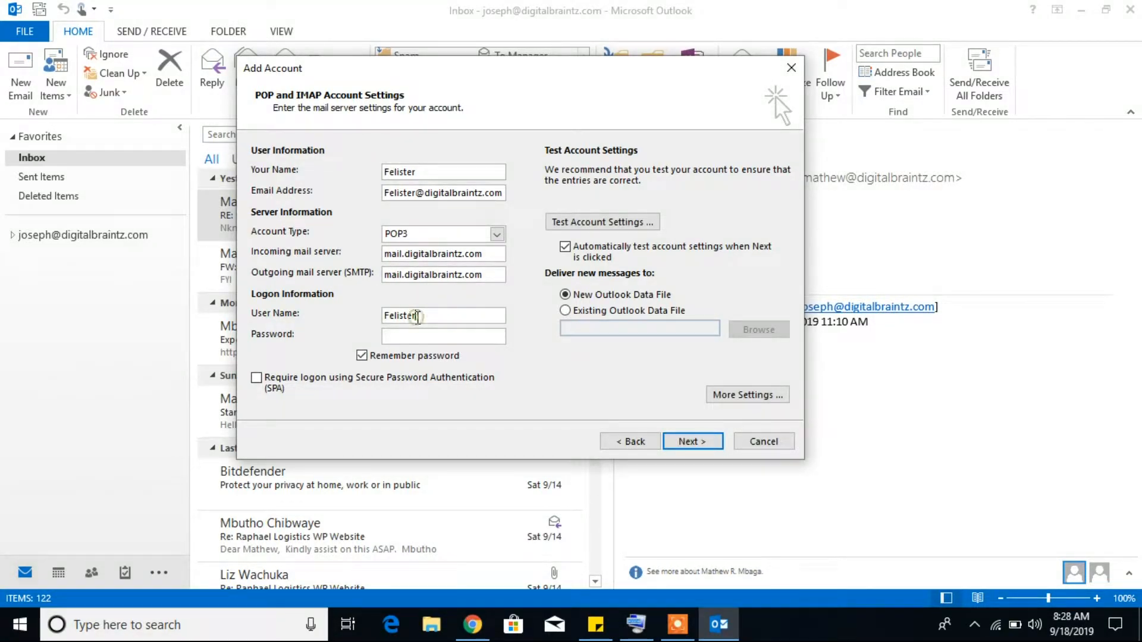
{"action": "double_click", "coordinate": [479, 194]}
{"action": "key", "text": "ctrl+c"}
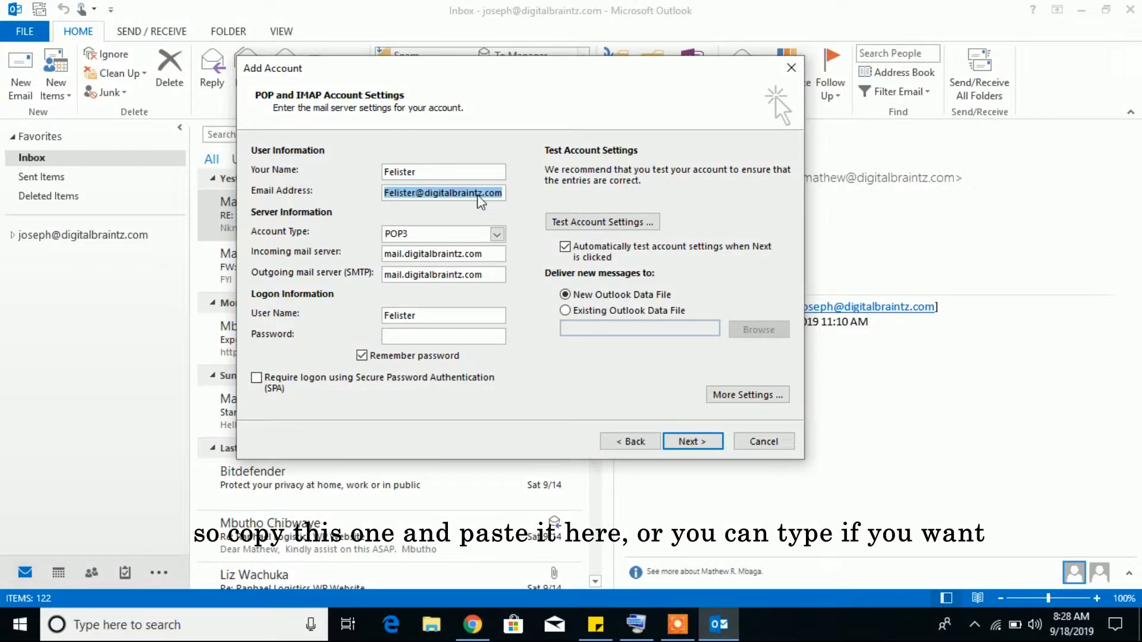
{"action": "double_click", "coordinate": [423, 317]}
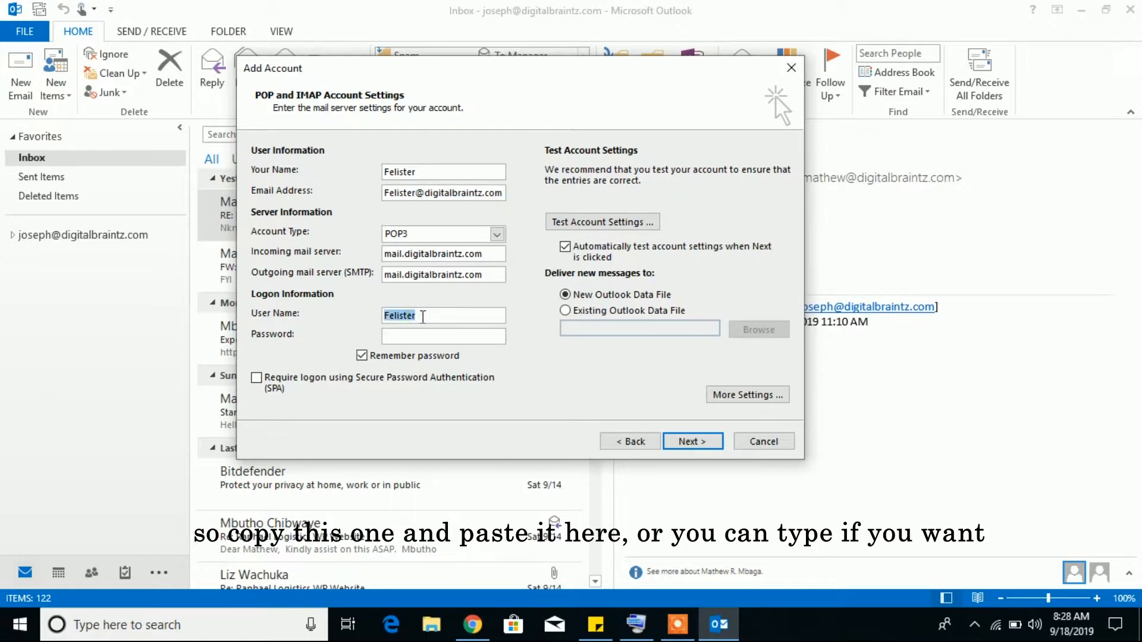
{"action": "key", "text": "ctrl+v"}
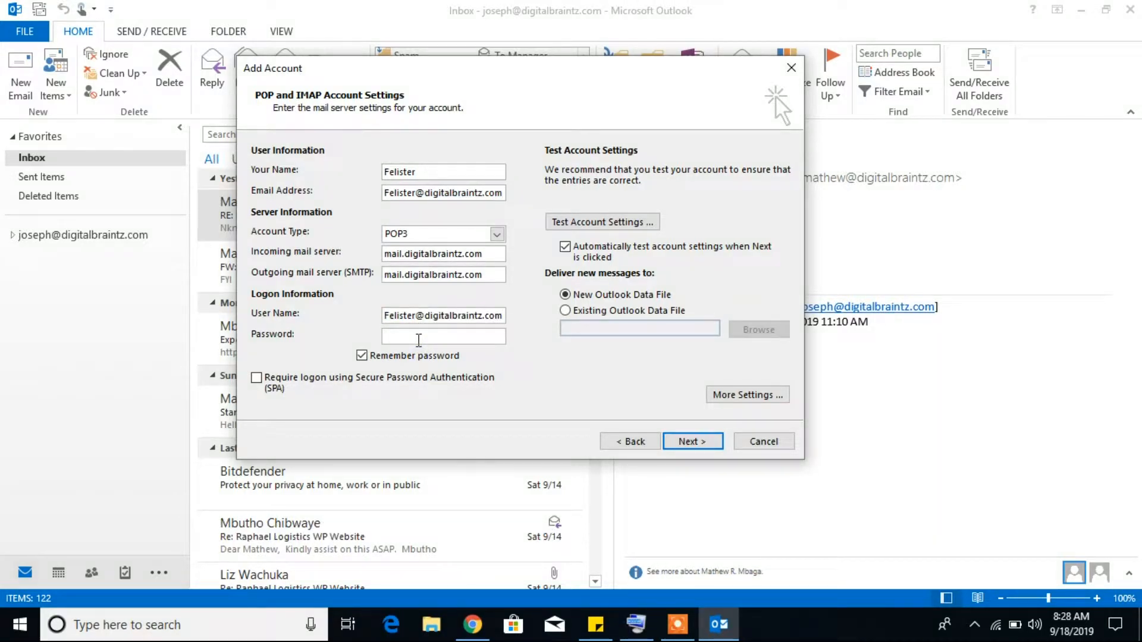
{"action": "left_click", "coordinate": [419, 337]}
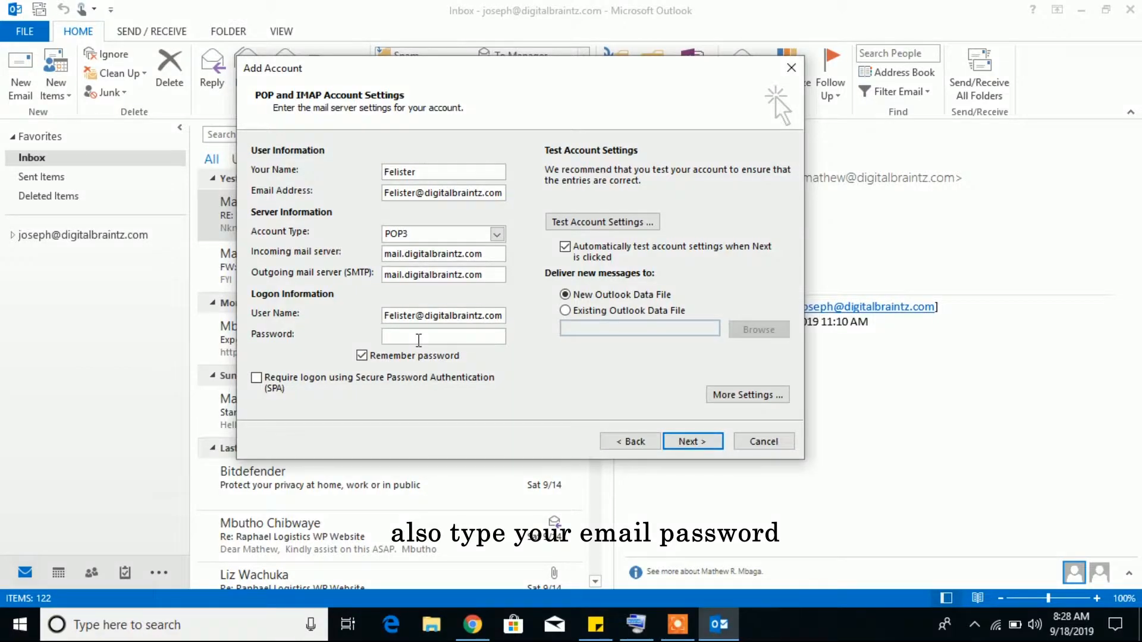
{"action": "type", "text": "*****"}
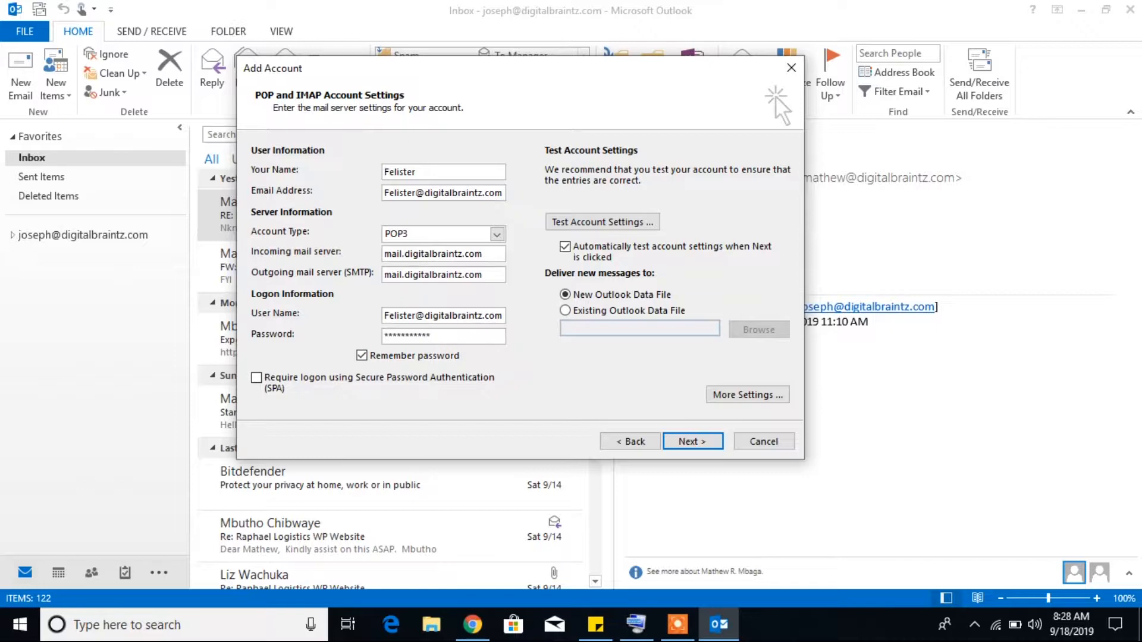
Add the final password character with the On-Screen Keyboard, then minimize the keyboard
{"action": "left_click", "coordinate": [639, 628]}
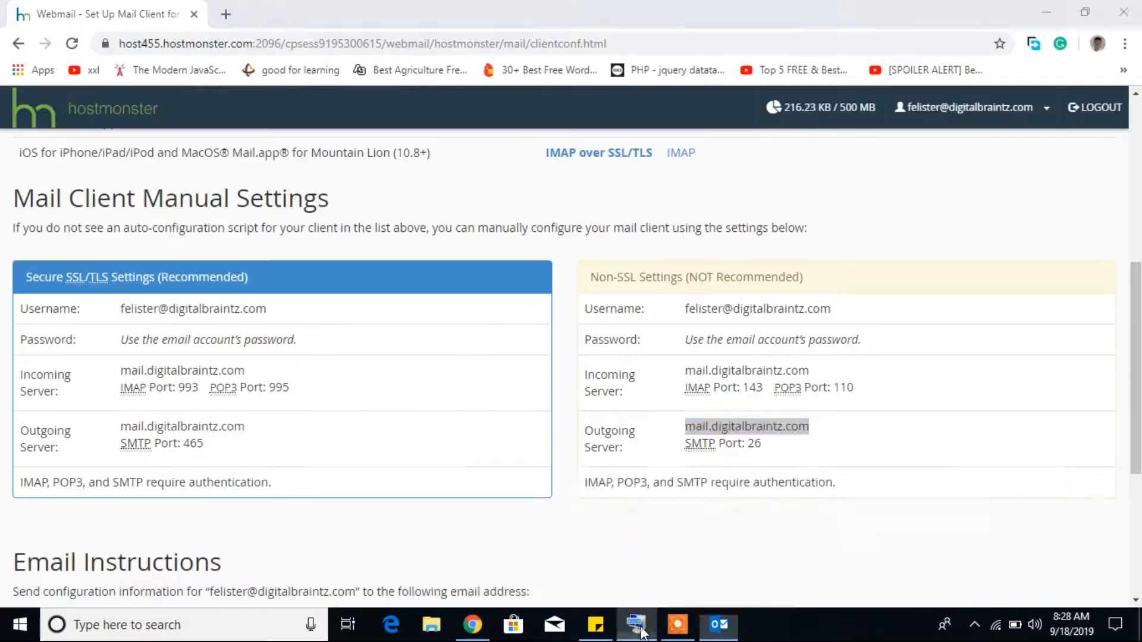
{"action": "left_click", "coordinate": [641, 630]}
{"action": "left_click_drag", "start_coordinate": [576, 492], "coordinate": [563, 438]}
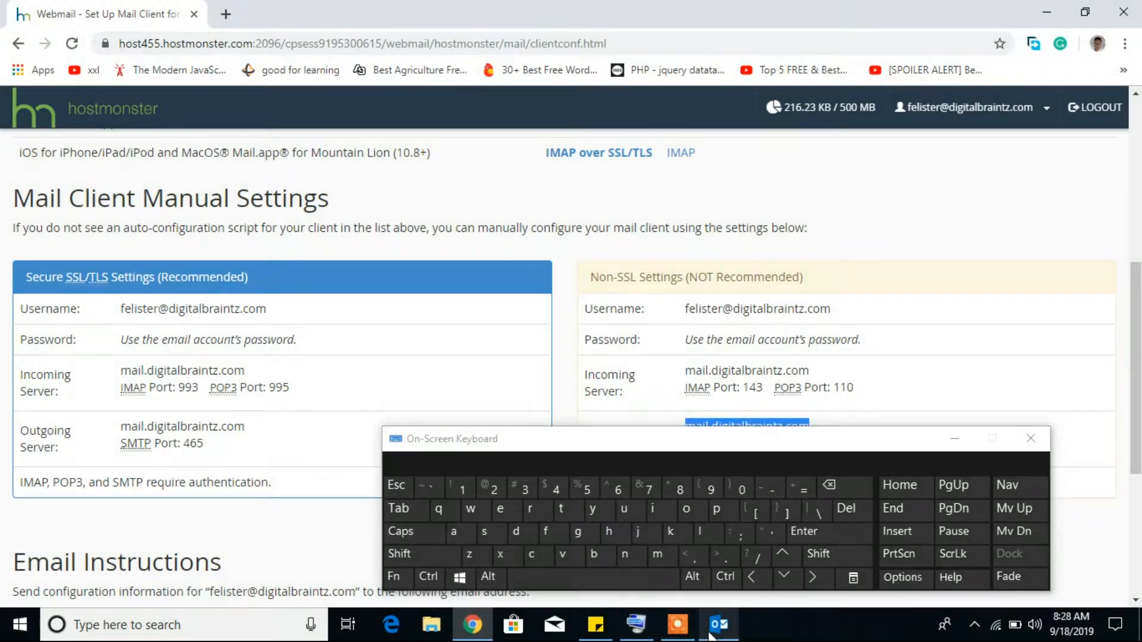
{"action": "left_click", "coordinate": [713, 630]}
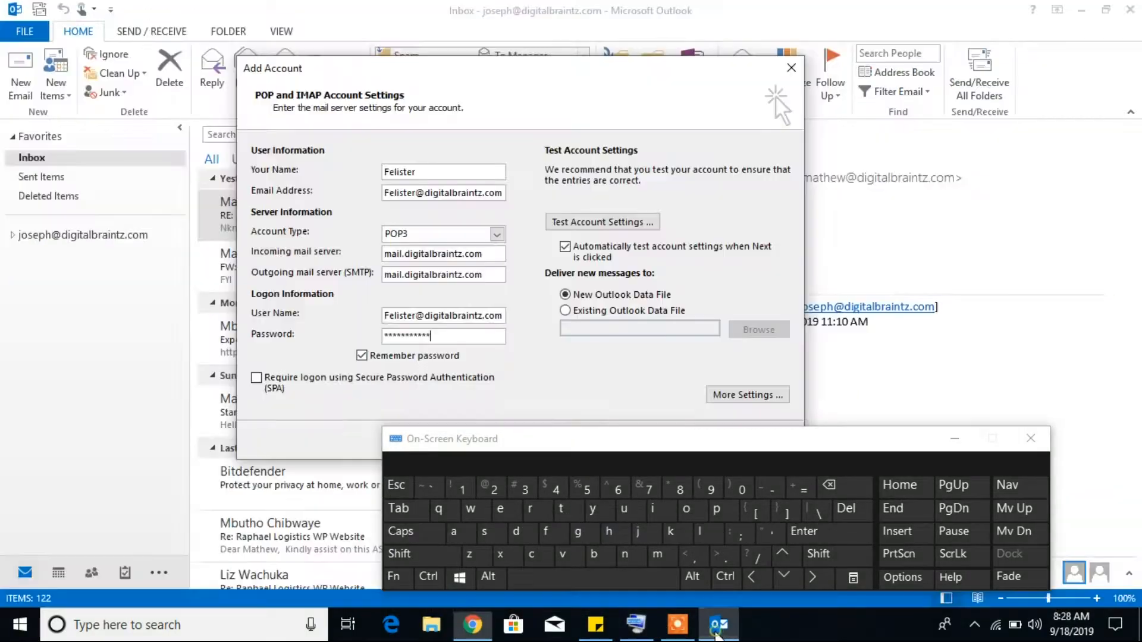
{"action": "left_click", "coordinate": [463, 488]}
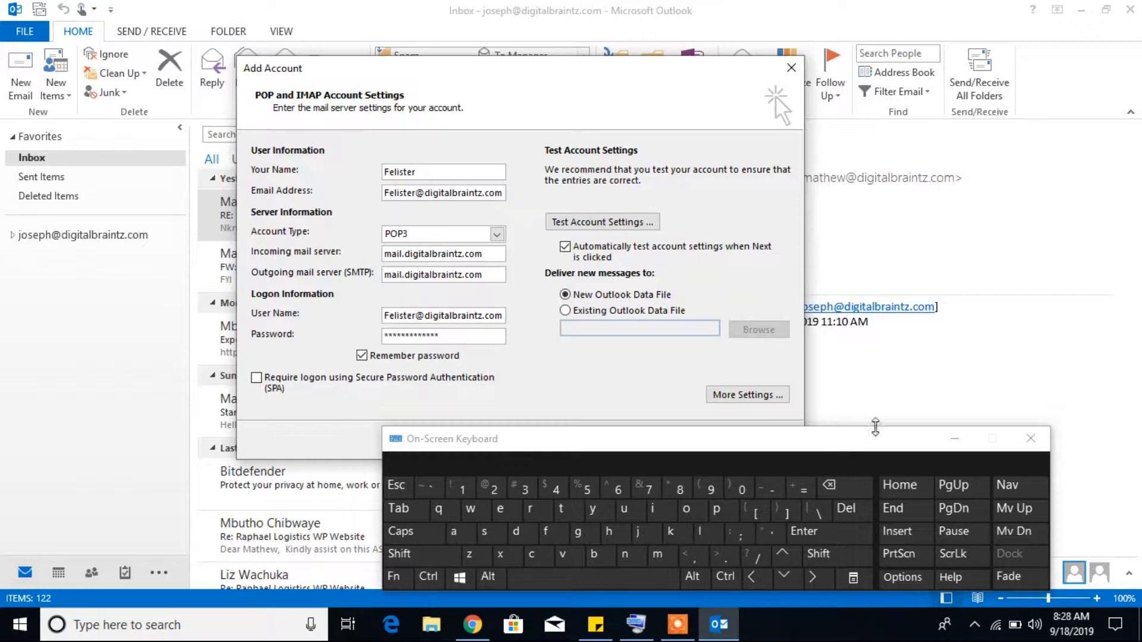
{"action": "left_click", "coordinate": [954, 441]}
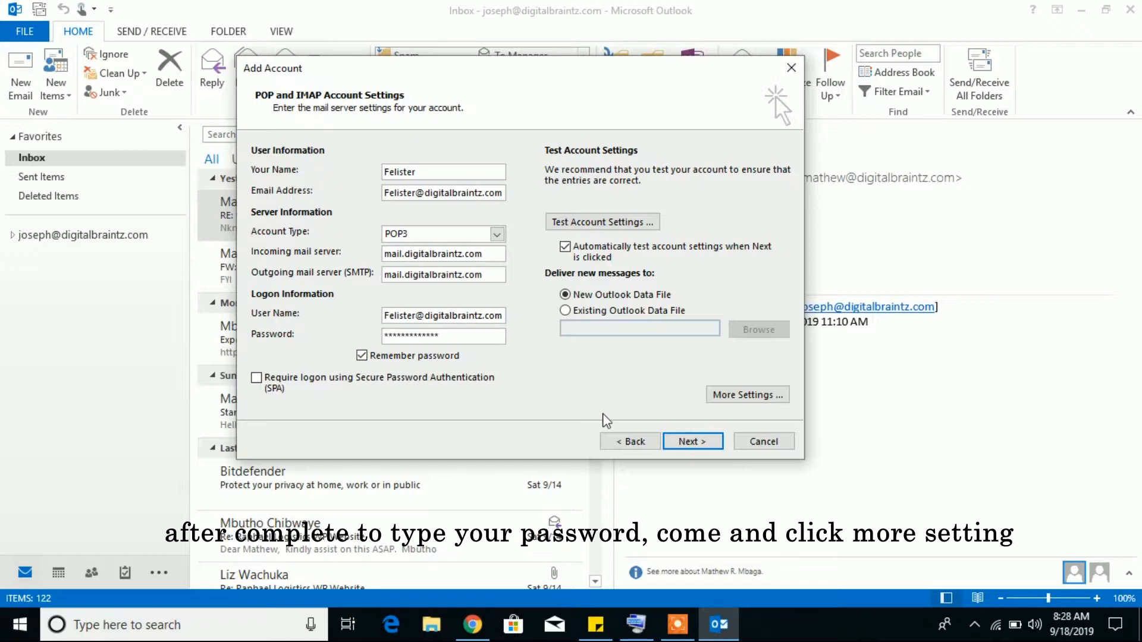
In More Settings, require outgoing SMTP authentication and bring up the Advanced port settings
{"action": "left_click", "coordinate": [741, 397]}
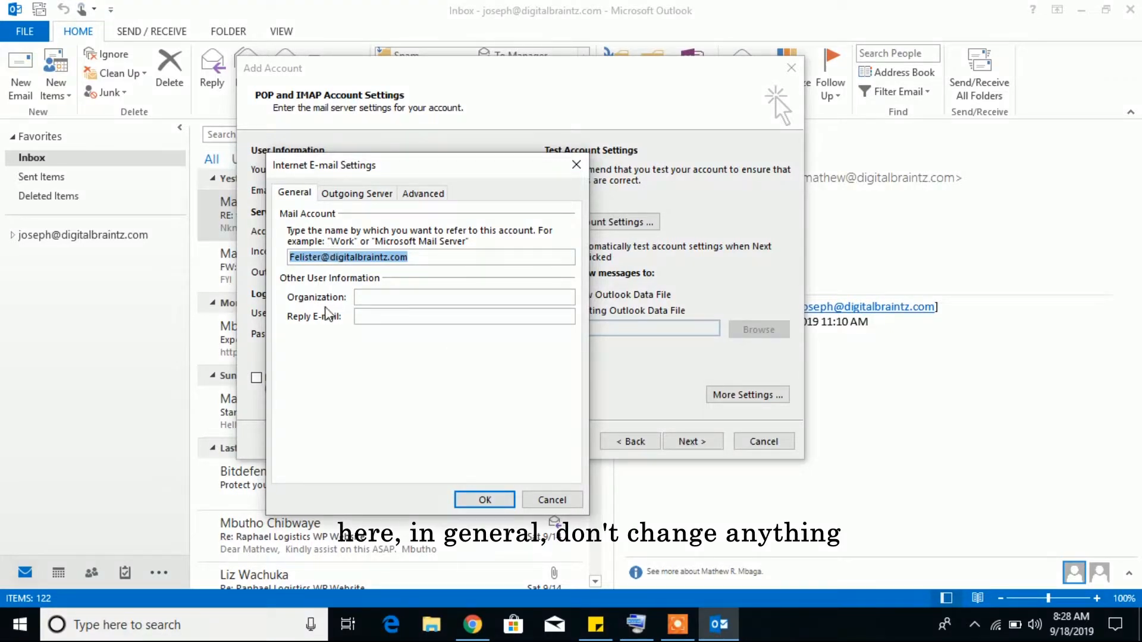
{"action": "left_click", "coordinate": [355, 196]}
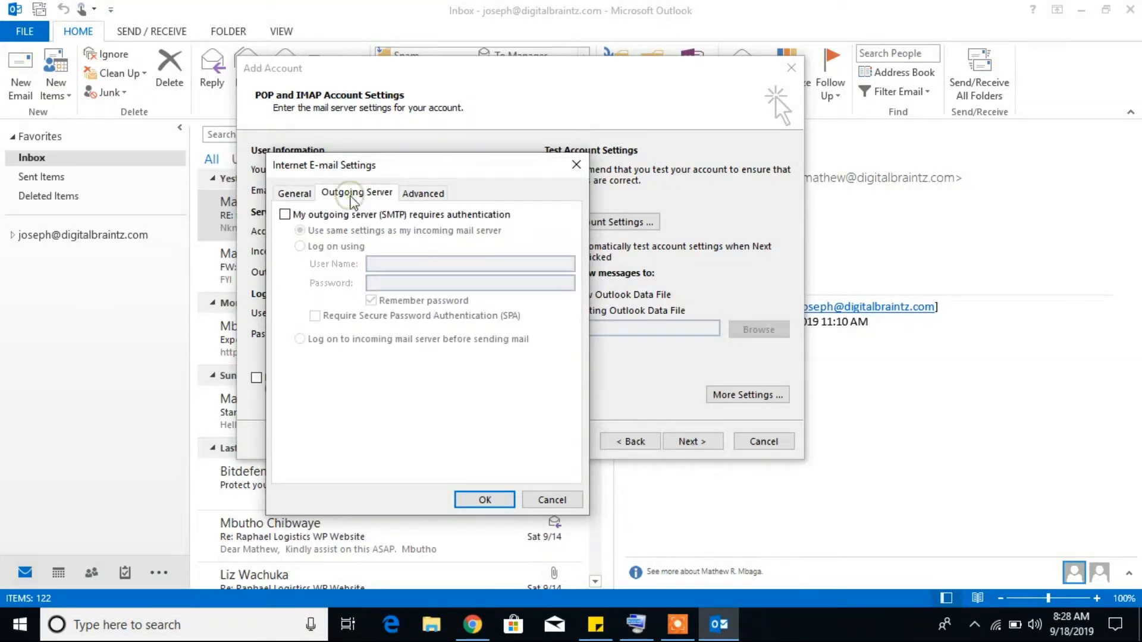
{"action": "left_click", "coordinate": [285, 214]}
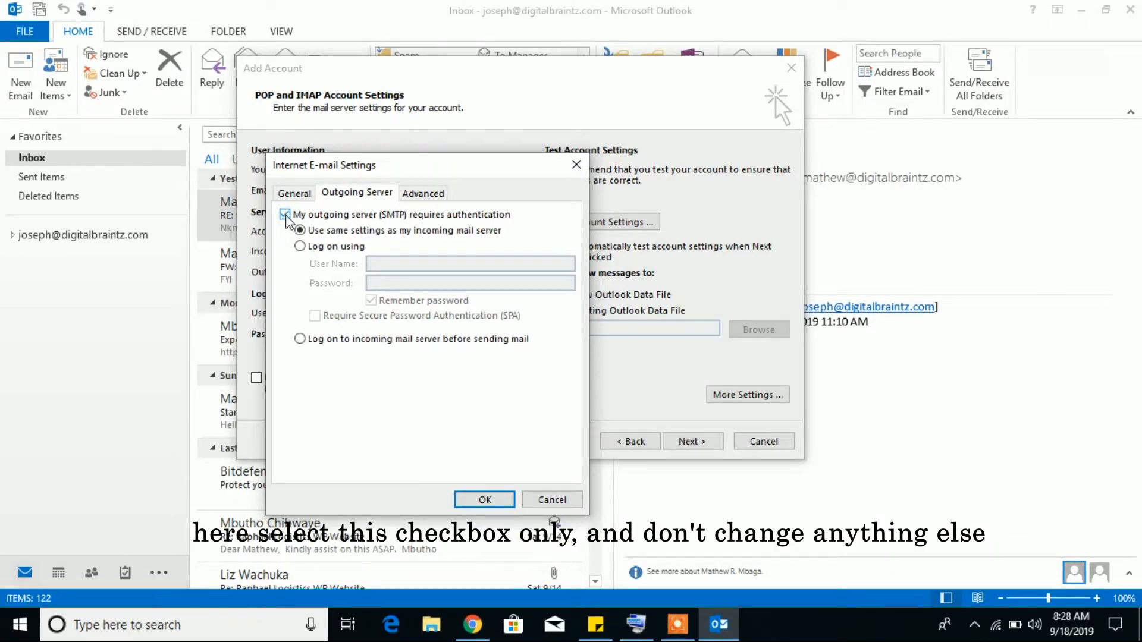
{"action": "left_click", "coordinate": [422, 193]}
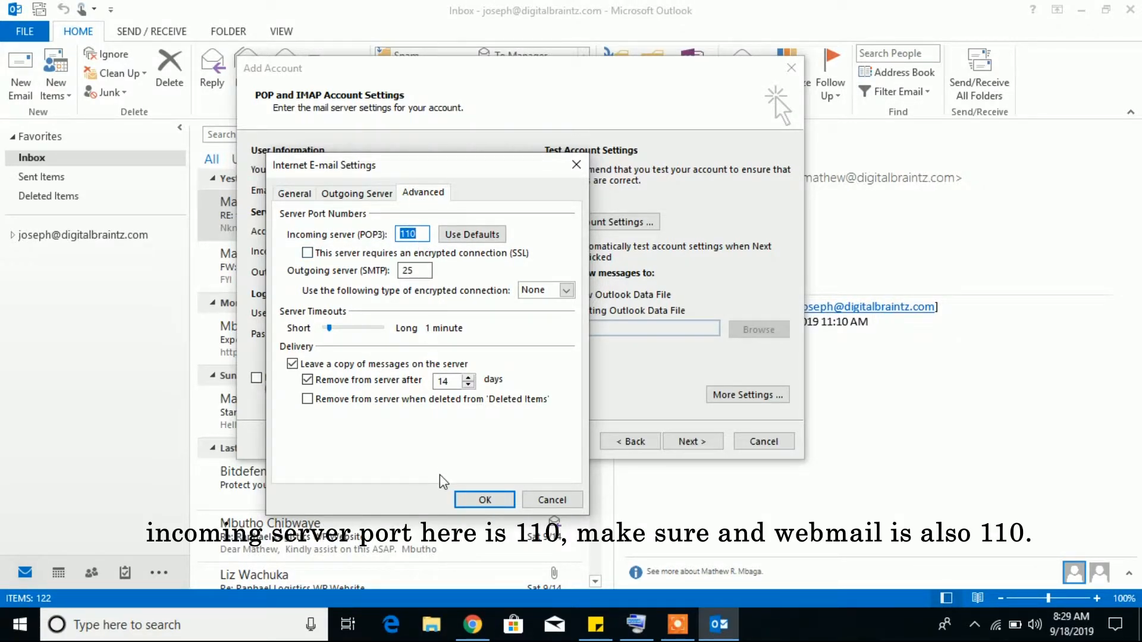
{"action": "left_click", "coordinate": [476, 631]}
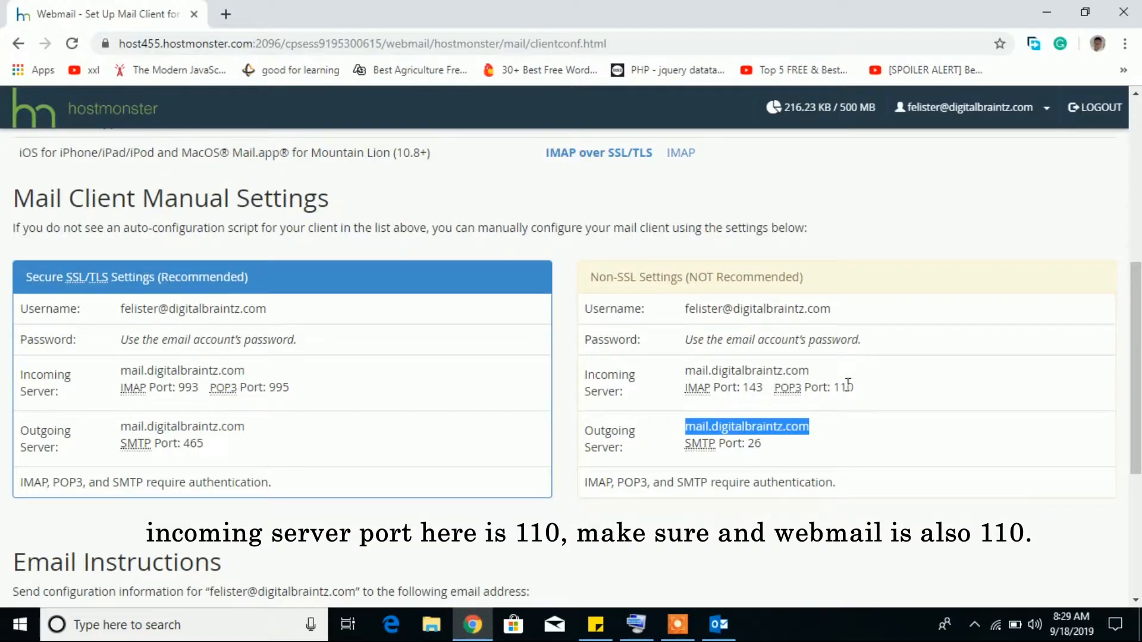
{"action": "left_click", "coordinate": [718, 625]}
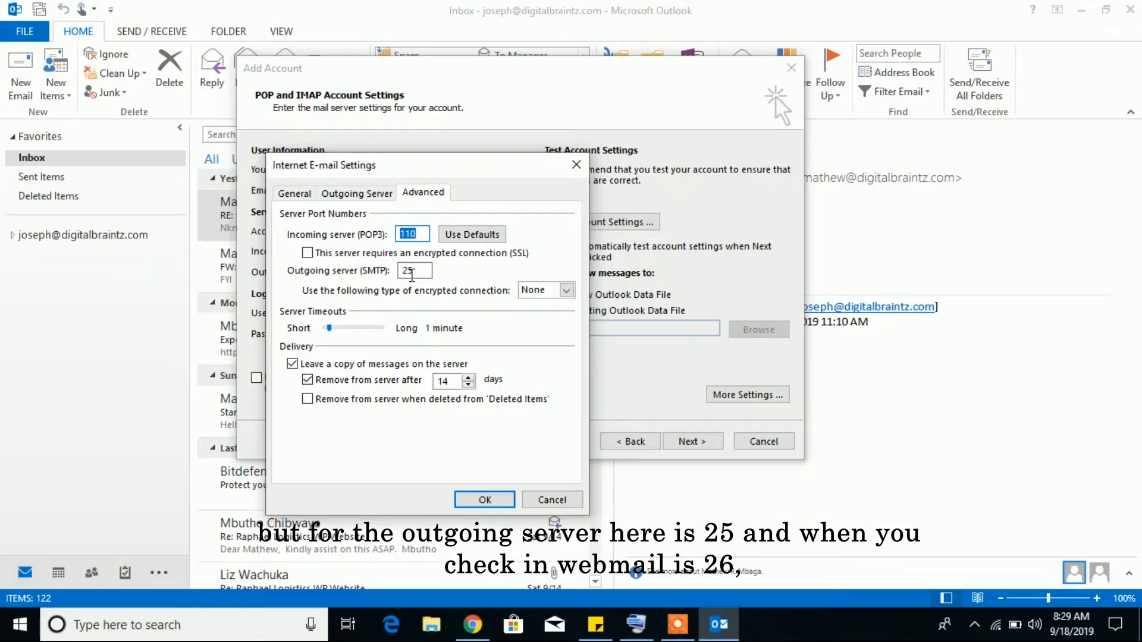
{"action": "left_click", "coordinate": [487, 632]}
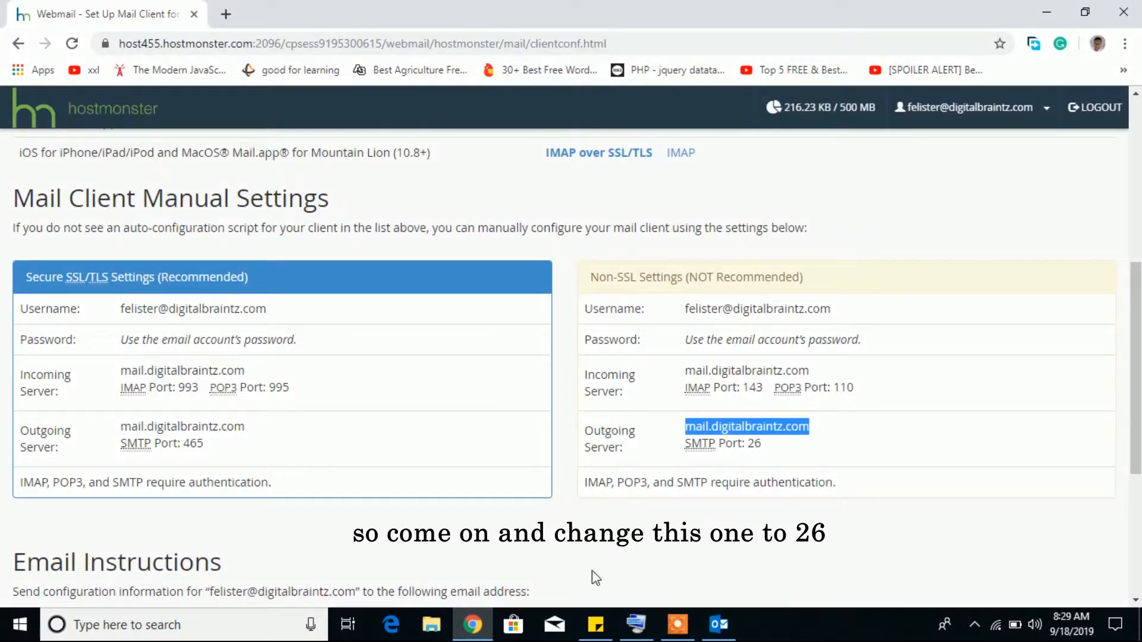
{"action": "left_click", "coordinate": [719, 626]}
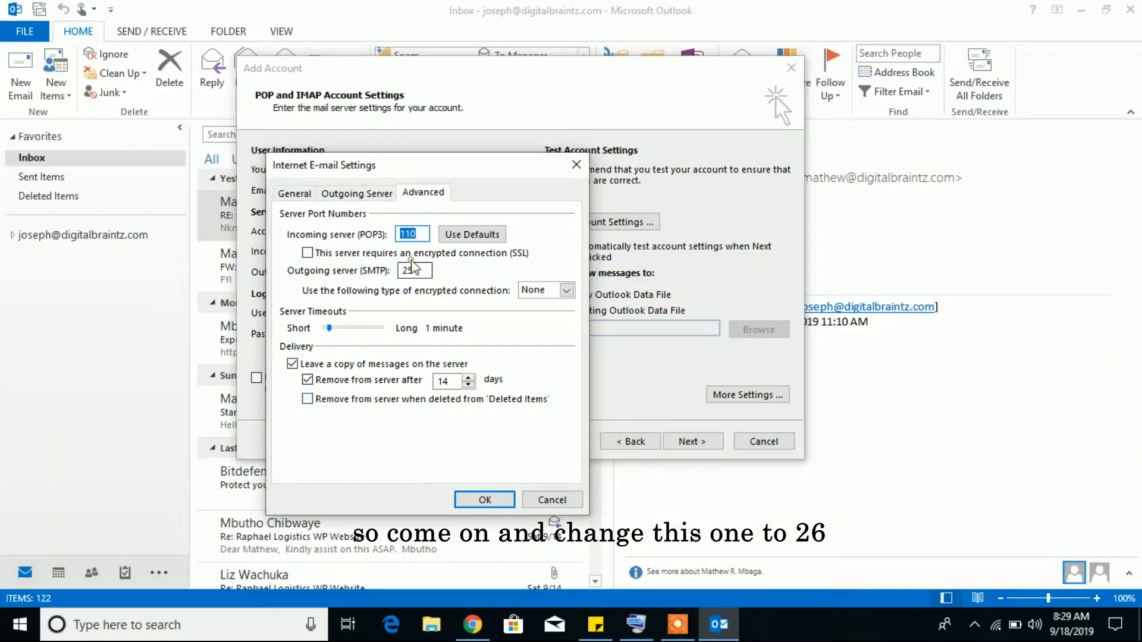
Set the incoming POP3 port to 110, copied from webmail, and the outgoing SMTP port to 26
{"action": "key", "text": "BackSpace"}
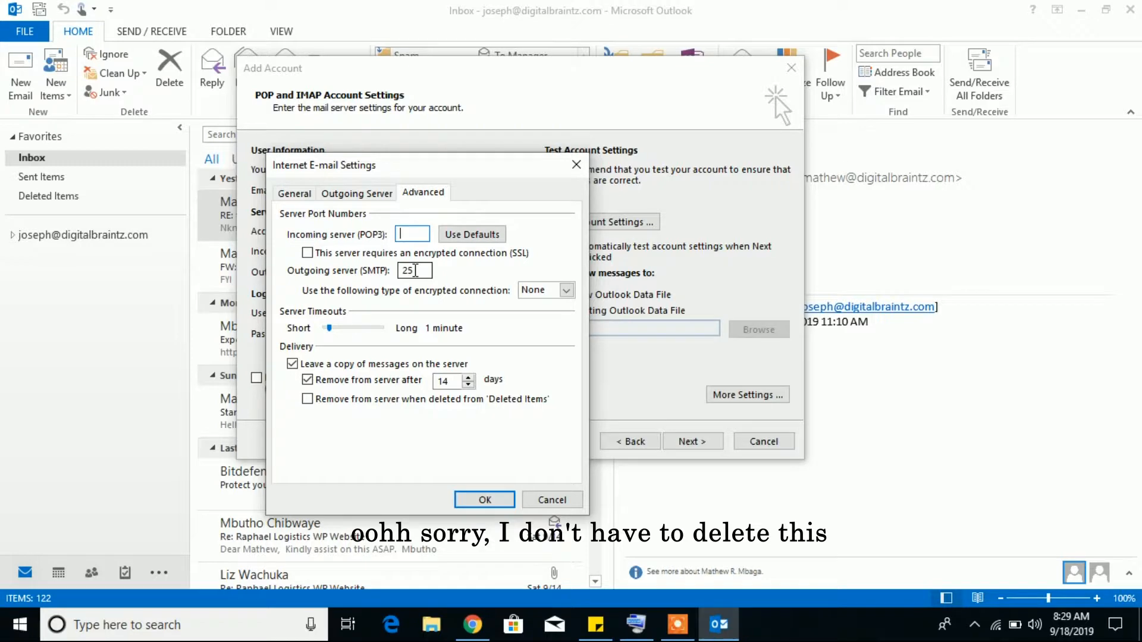
{"action": "left_click", "coordinate": [472, 624]}
{"action": "left_click", "coordinate": [858, 386]}
{"action": "left_click_drag", "start_coordinate": [859, 387], "coordinate": [833, 387]}
{"action": "key", "text": "ctrl+c"}
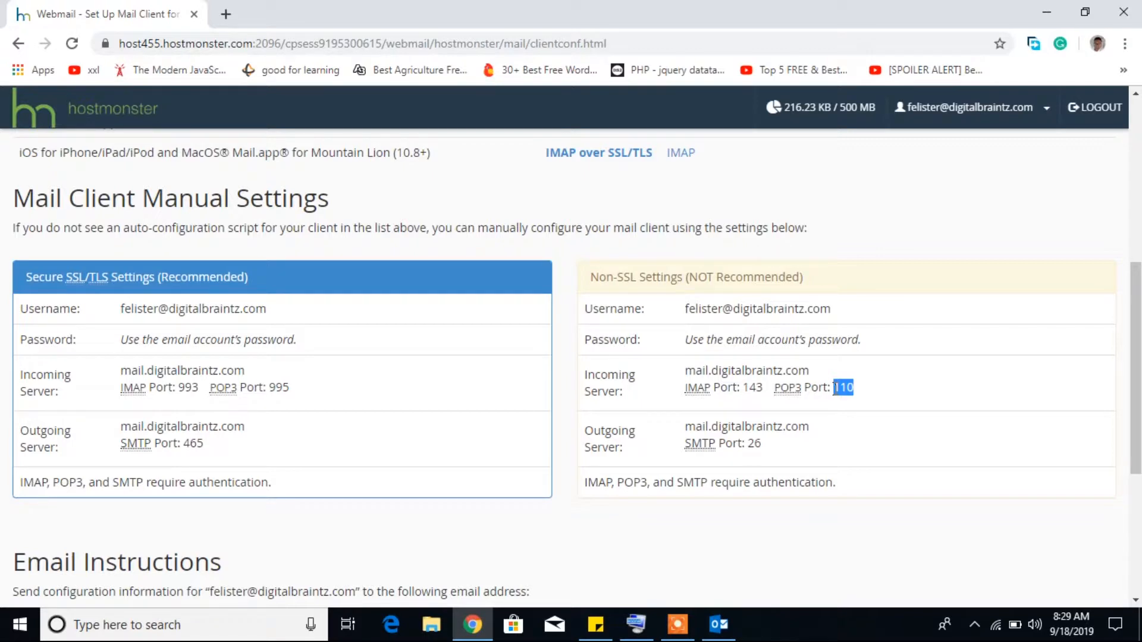
{"action": "left_click", "coordinate": [718, 624]}
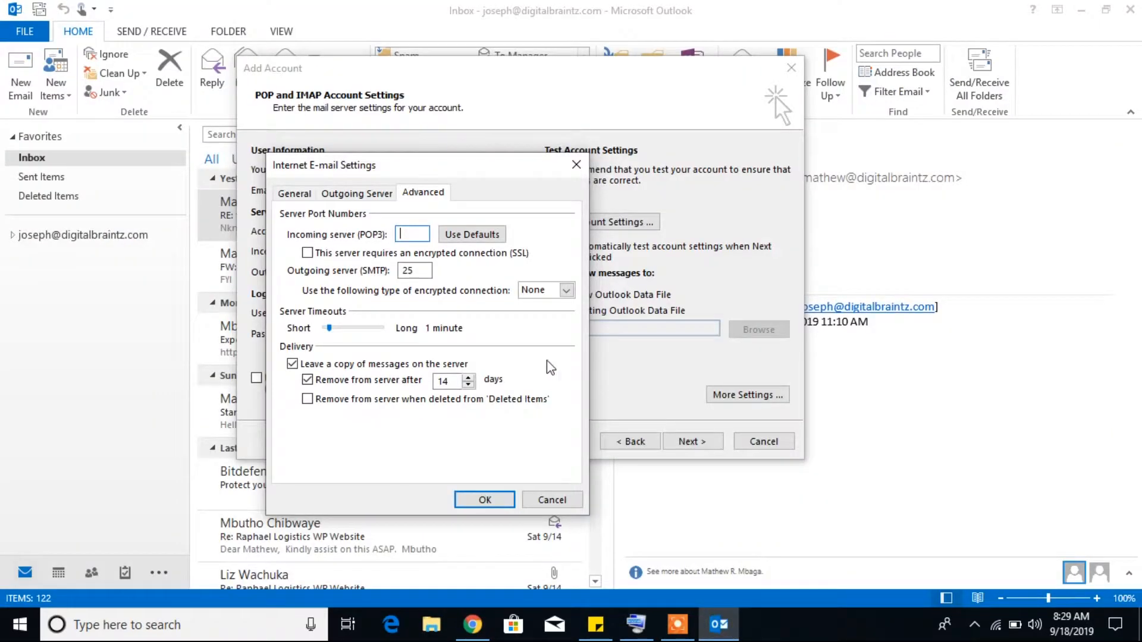
{"action": "key", "text": "ctrl+v"}
{"action": "left_click", "coordinate": [417, 271]}
{"action": "type", "text": "6"}
Save the port settings and run Test Account Settings until POP3 logon and test message complete
{"action": "left_click", "coordinate": [359, 193]}
{"action": "left_click", "coordinate": [297, 194]}
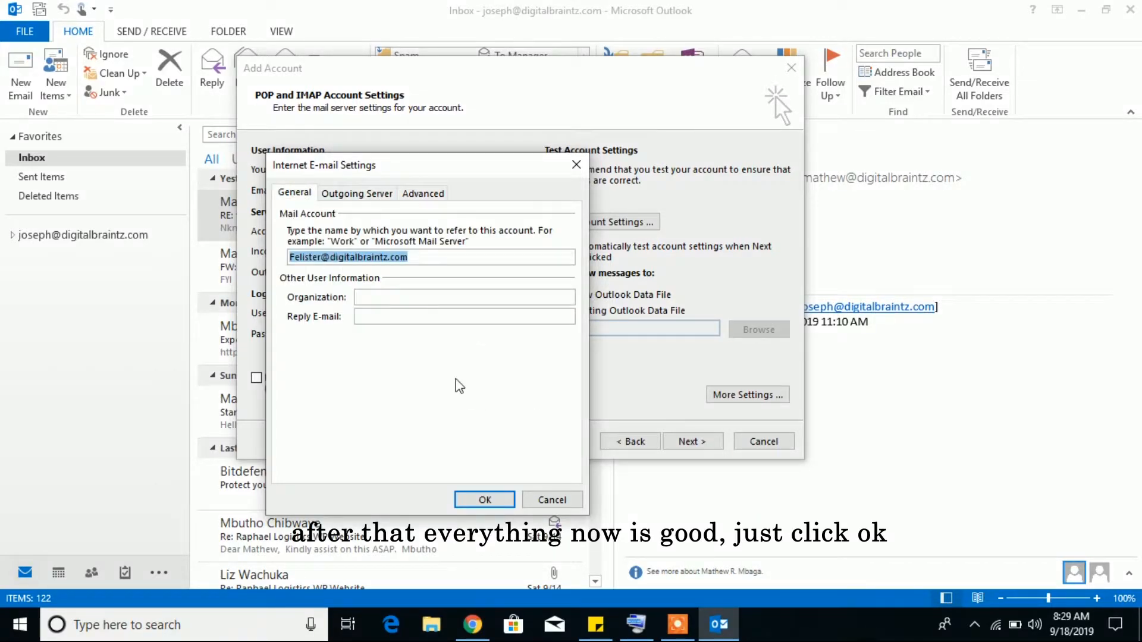
{"action": "left_click", "coordinate": [484, 501]}
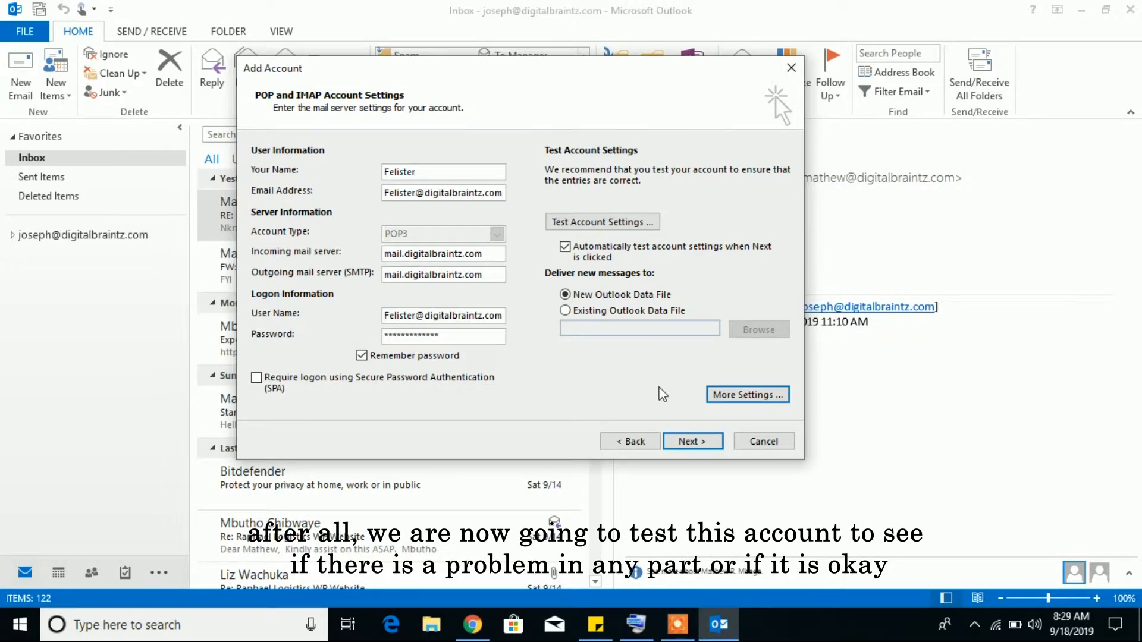
{"action": "left_click", "coordinate": [606, 223]}
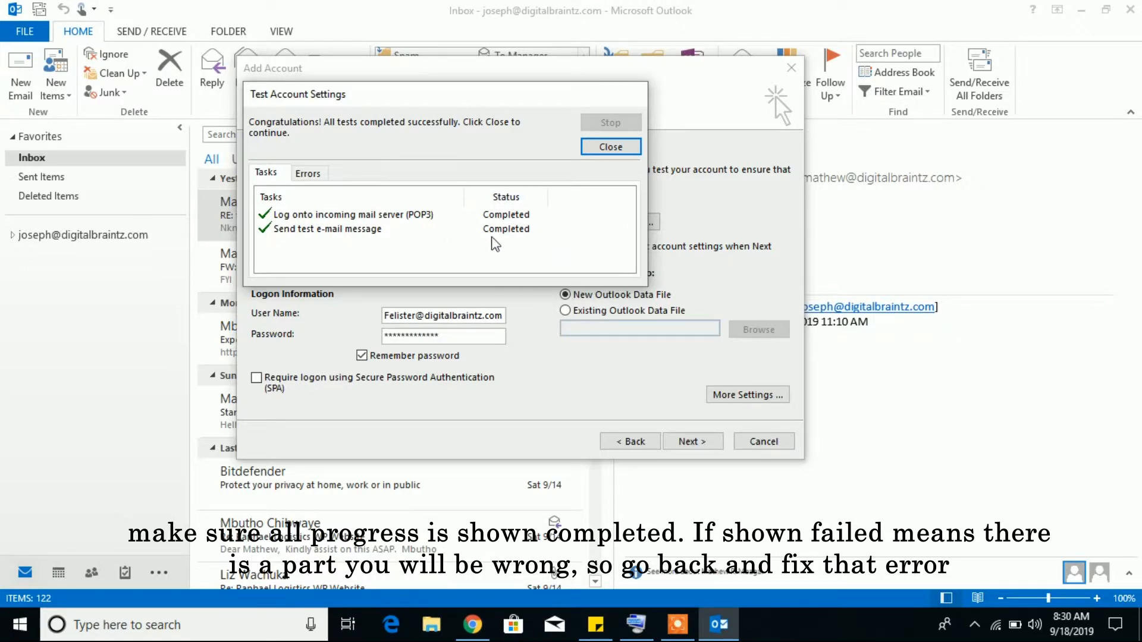
{"action": "left_click", "coordinate": [614, 148]}
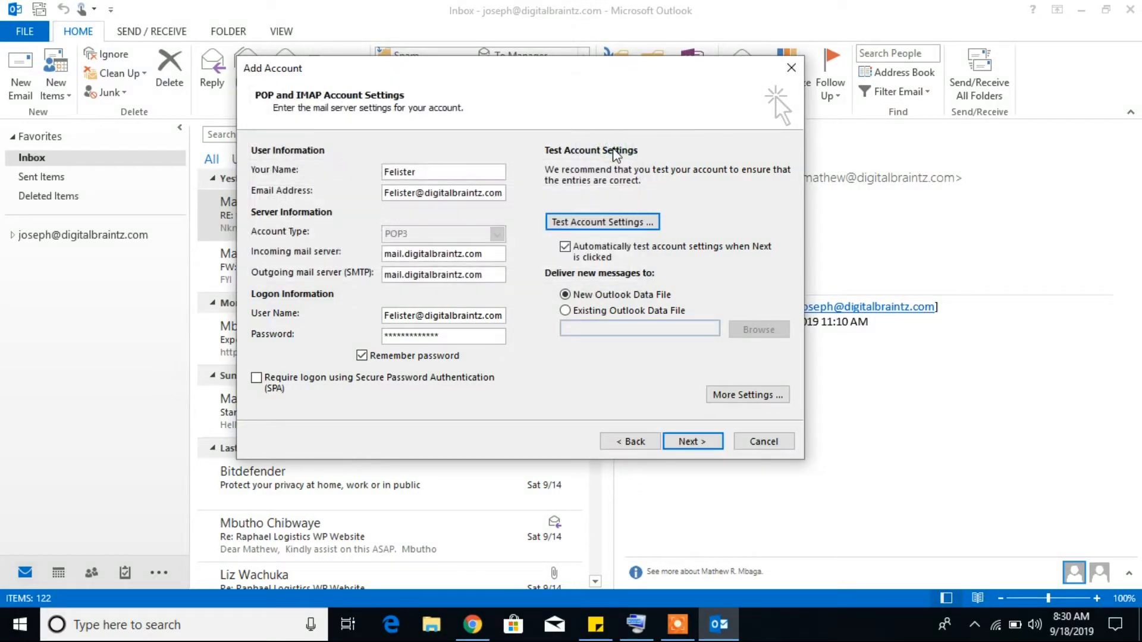
Go past the passing account test and finish the Add Account wizard
{"action": "left_click", "coordinate": [691, 443]}
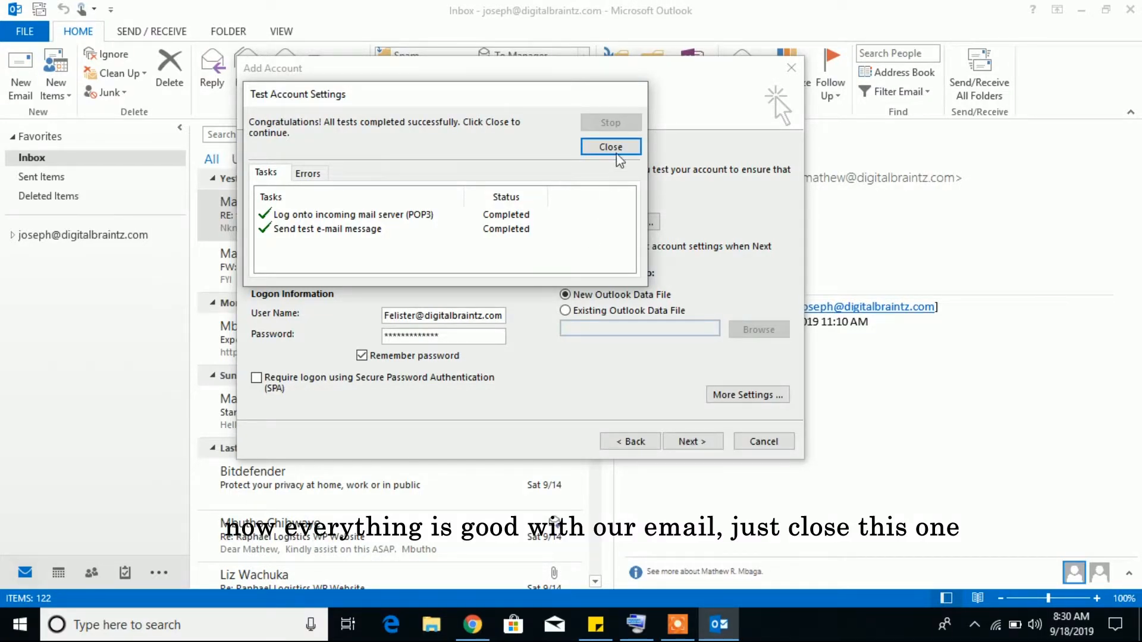
{"action": "left_click", "coordinate": [613, 146]}
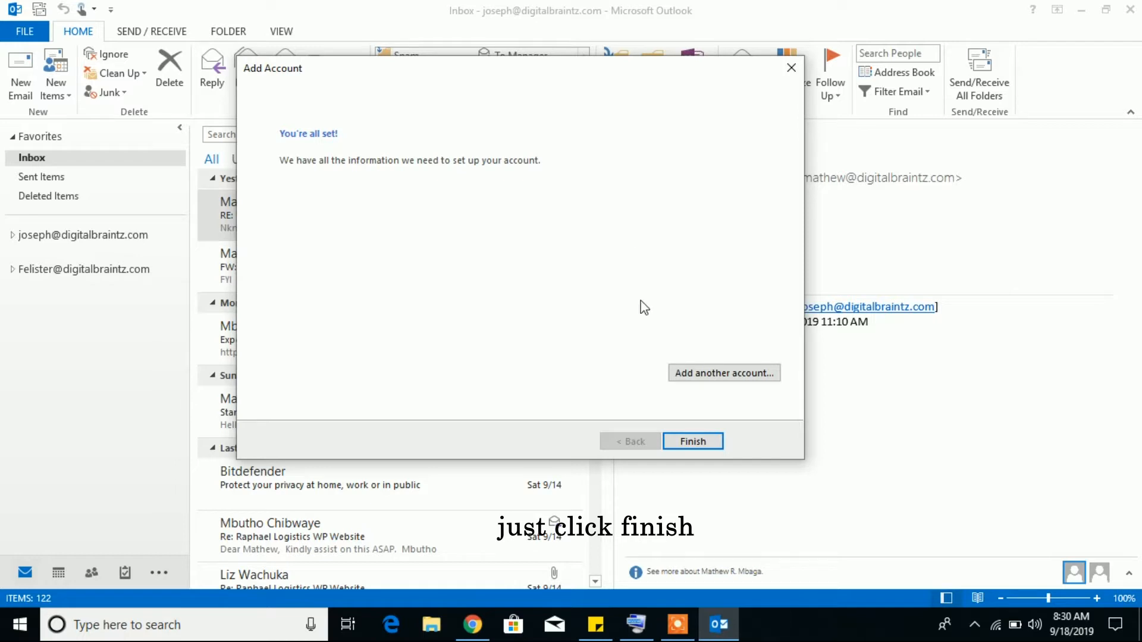
{"action": "left_click", "coordinate": [692, 441]}
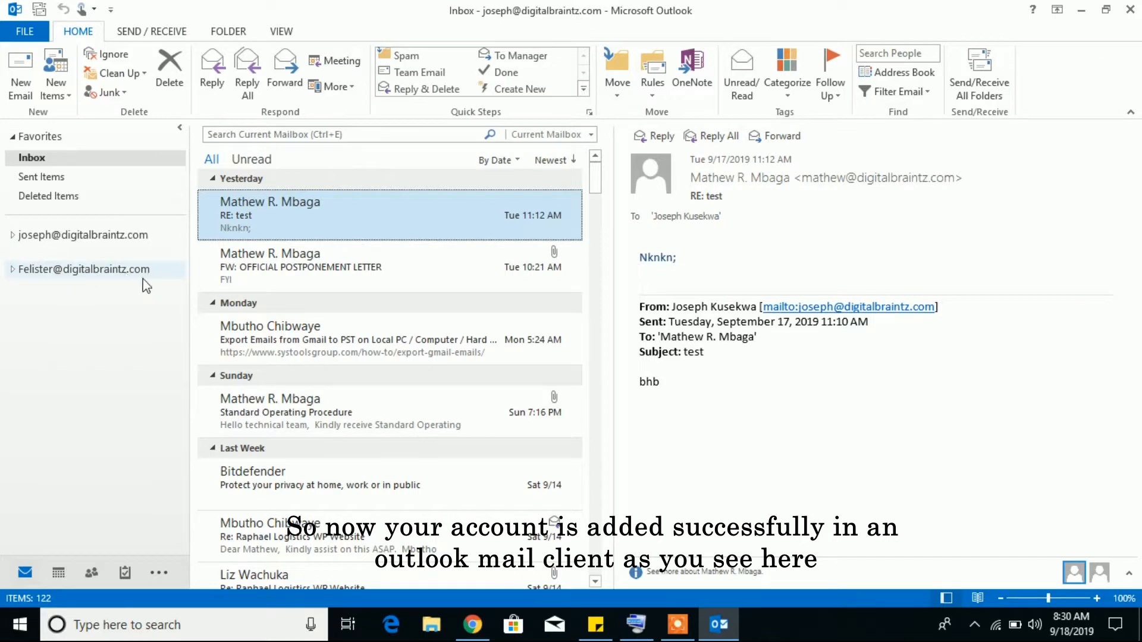
Expand the new account and browse its Inbox, Sent Items, Deleted Items, Junk E-mail and Quick Step Settings
{"action": "left_click", "coordinate": [13, 271]}
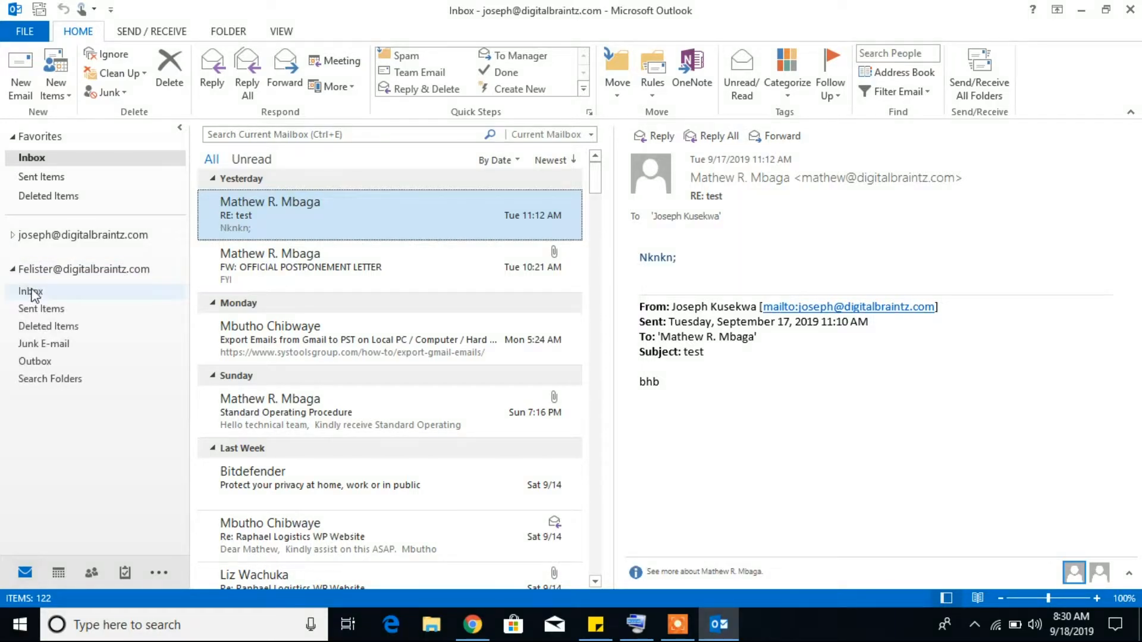
{"action": "left_click", "coordinate": [34, 293]}
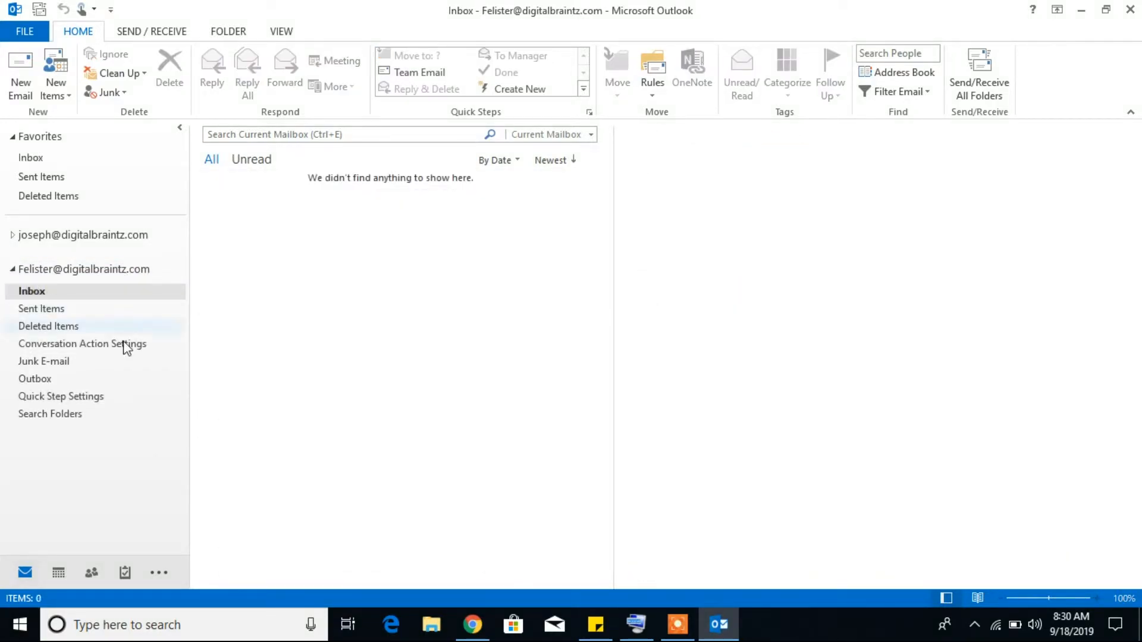
{"action": "left_click", "coordinate": [65, 310]}
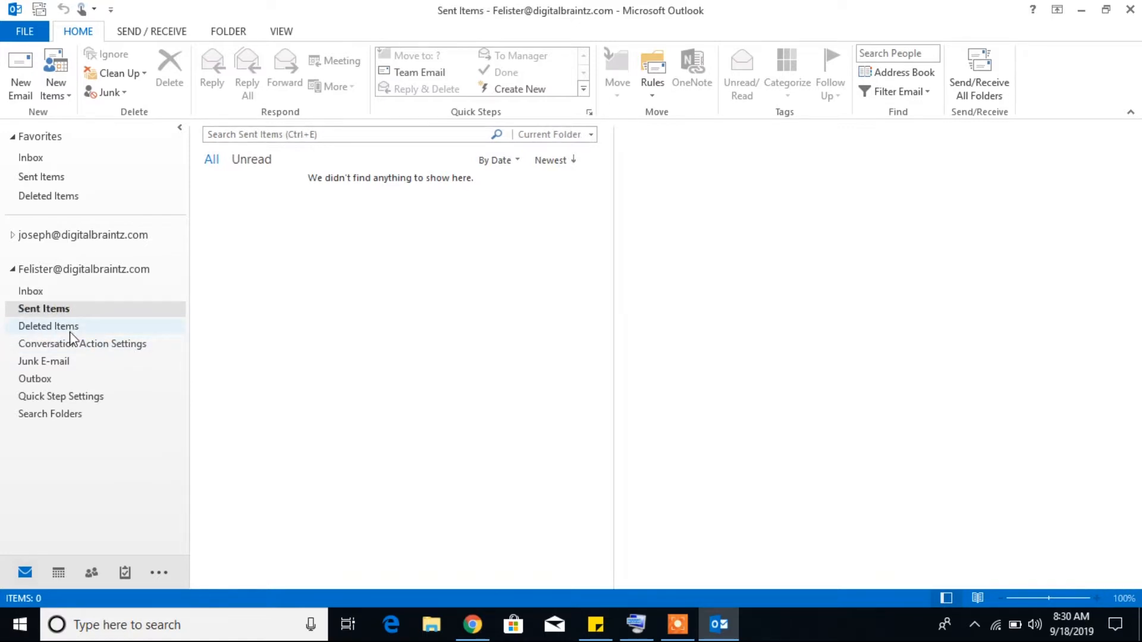
{"action": "left_click", "coordinate": [70, 329]}
{"action": "left_click", "coordinate": [72, 358]}
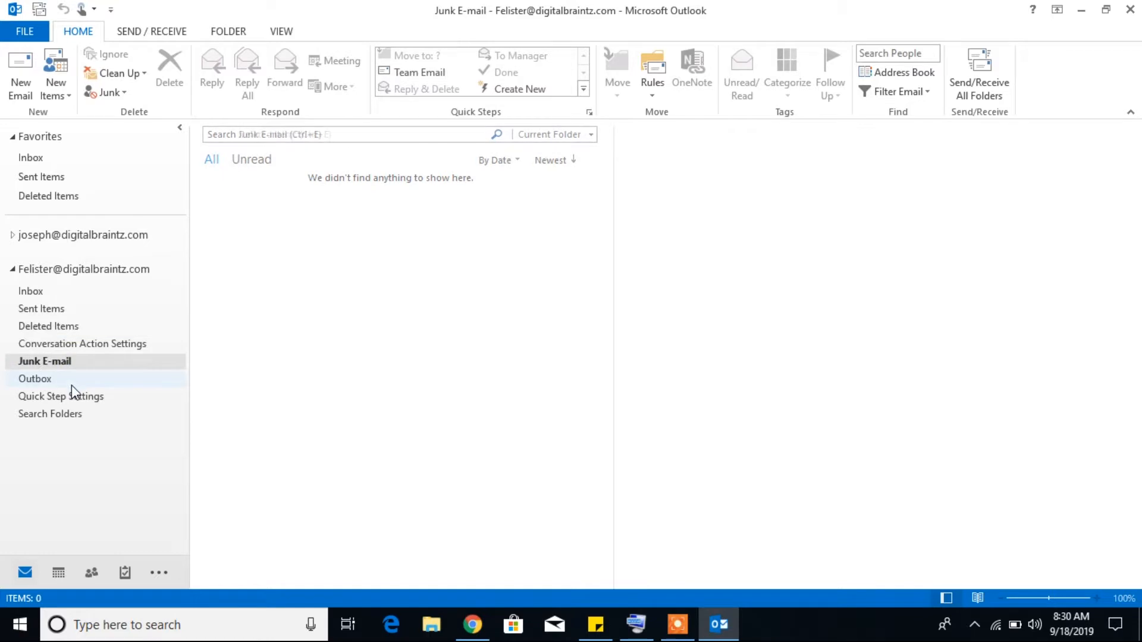
{"action": "left_click", "coordinate": [77, 402]}
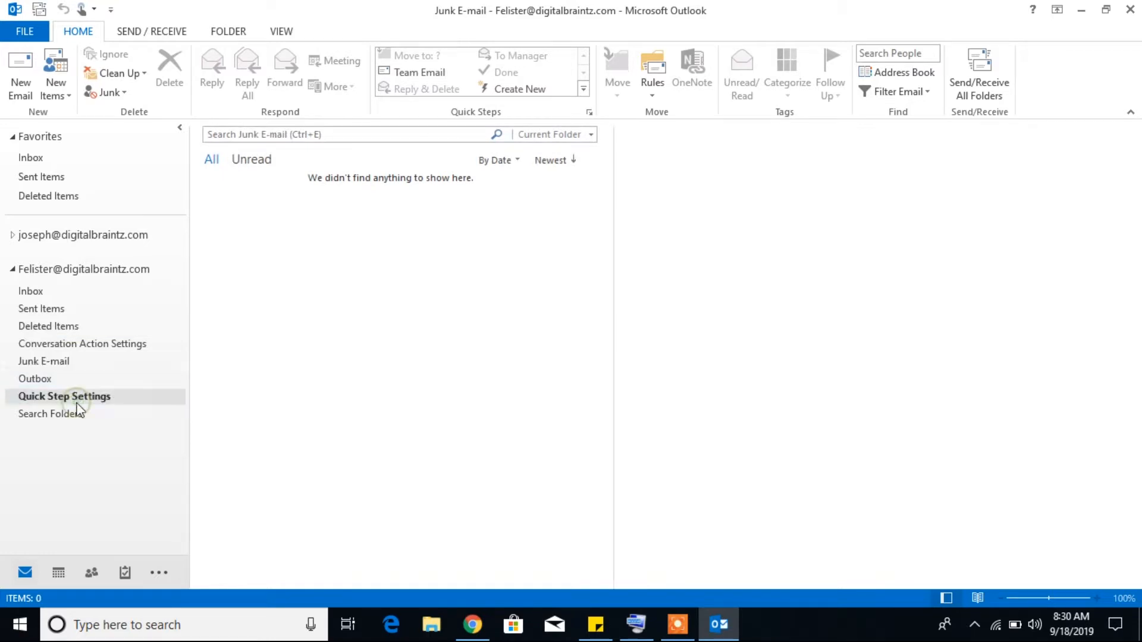
{"action": "left_click", "coordinate": [36, 292]}
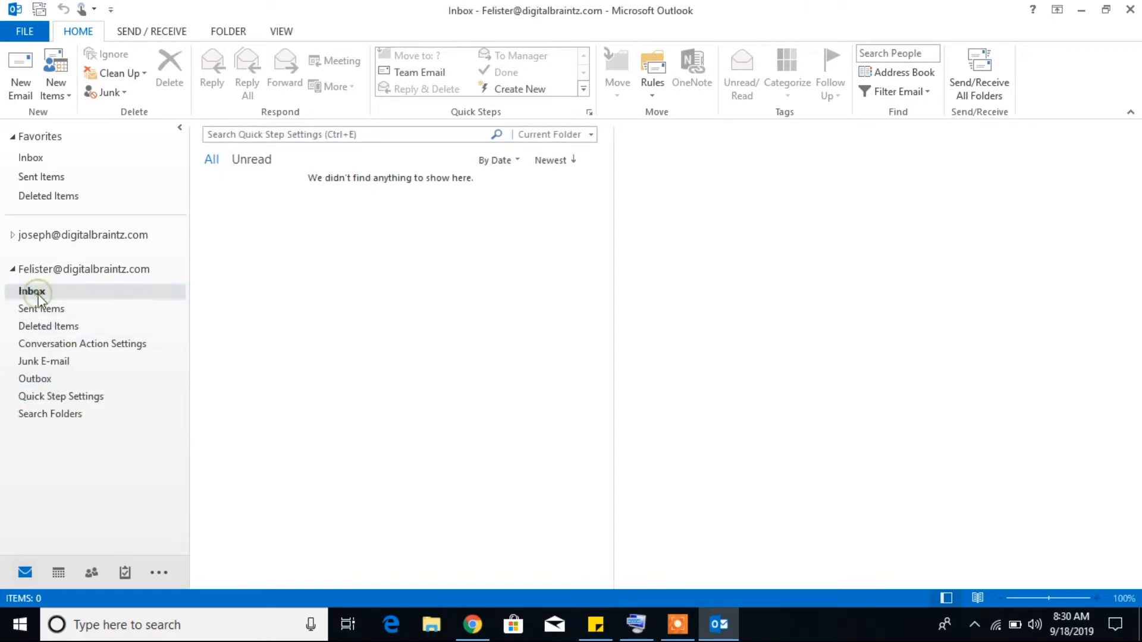
Check the original account's Inbox, then return to the new account's empty Inbox
{"action": "left_click", "coordinate": [12, 236]}
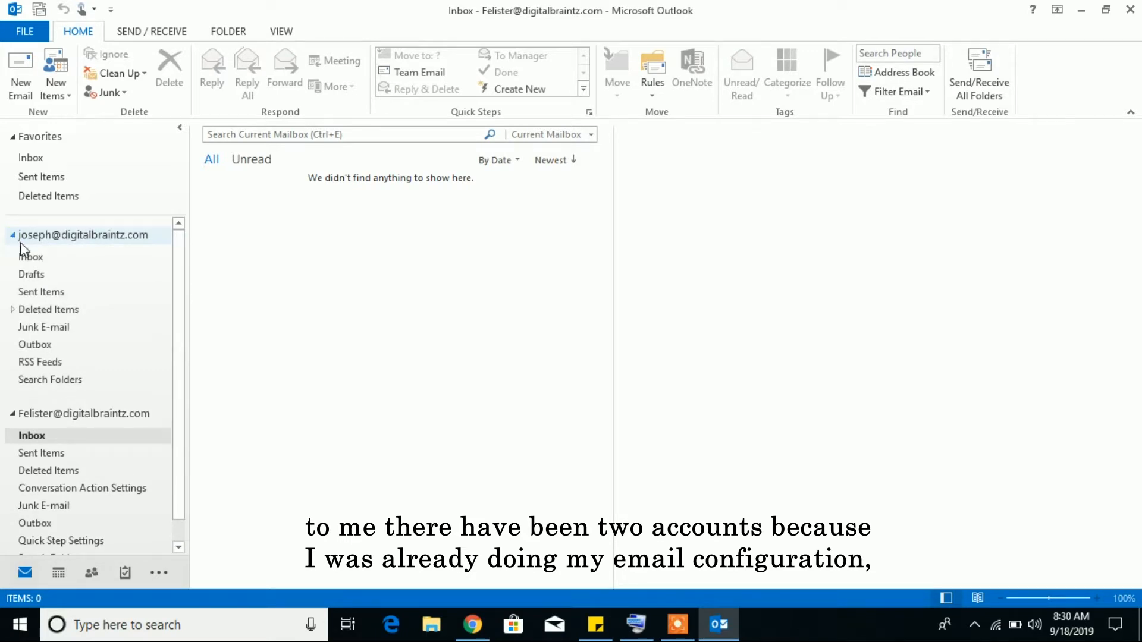
{"action": "left_click", "coordinate": [47, 261]}
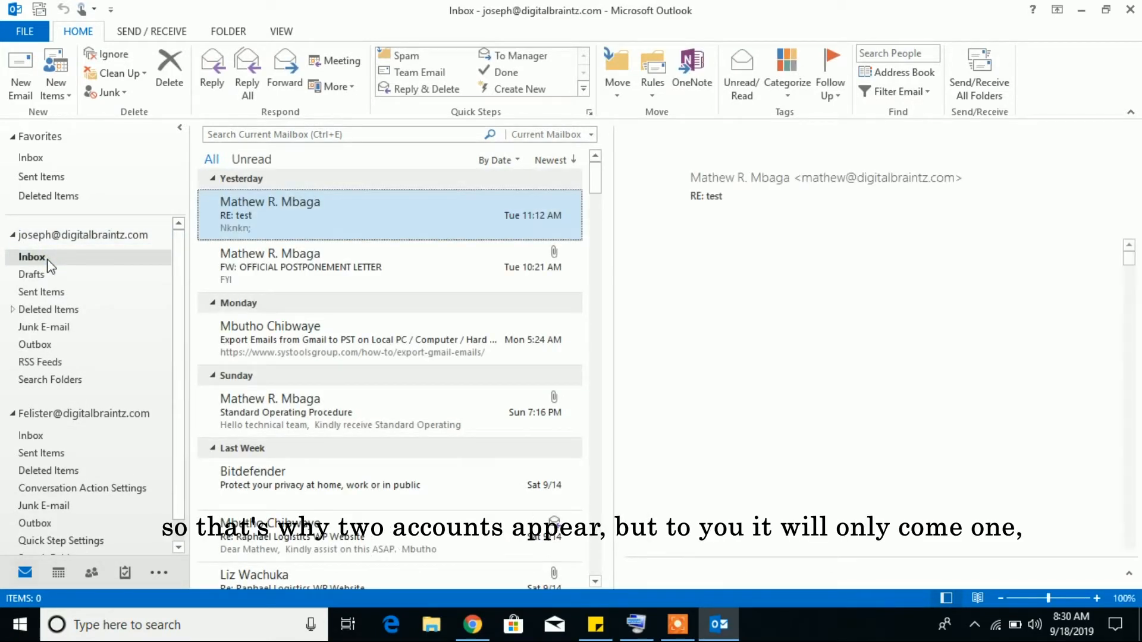
{"action": "left_click", "coordinate": [12, 236]}
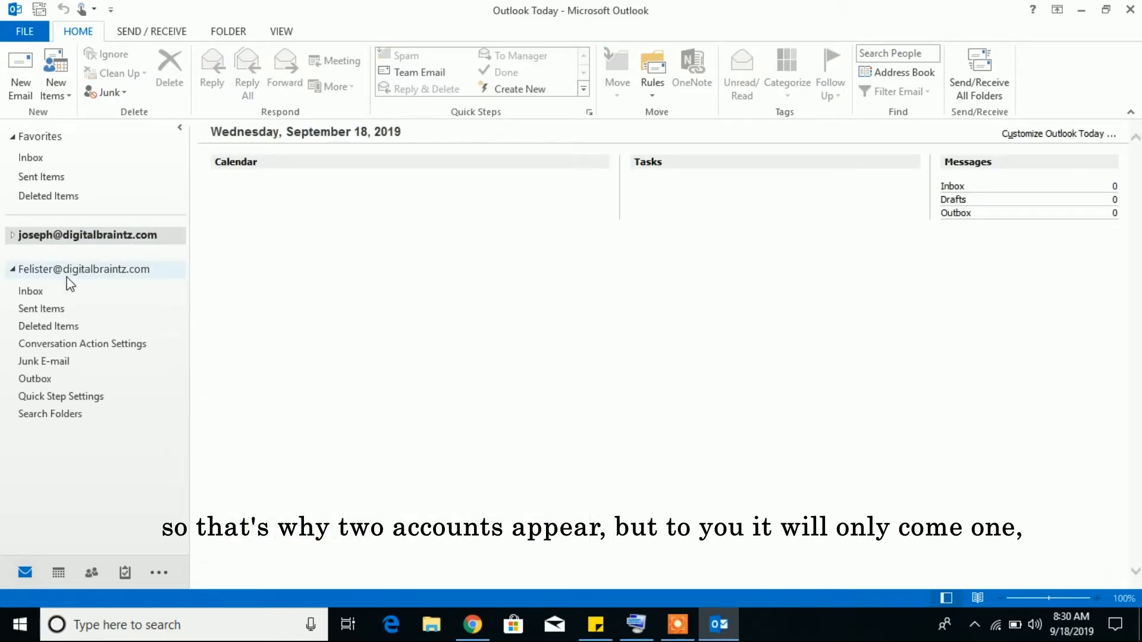
{"action": "left_click", "coordinate": [30, 270]}
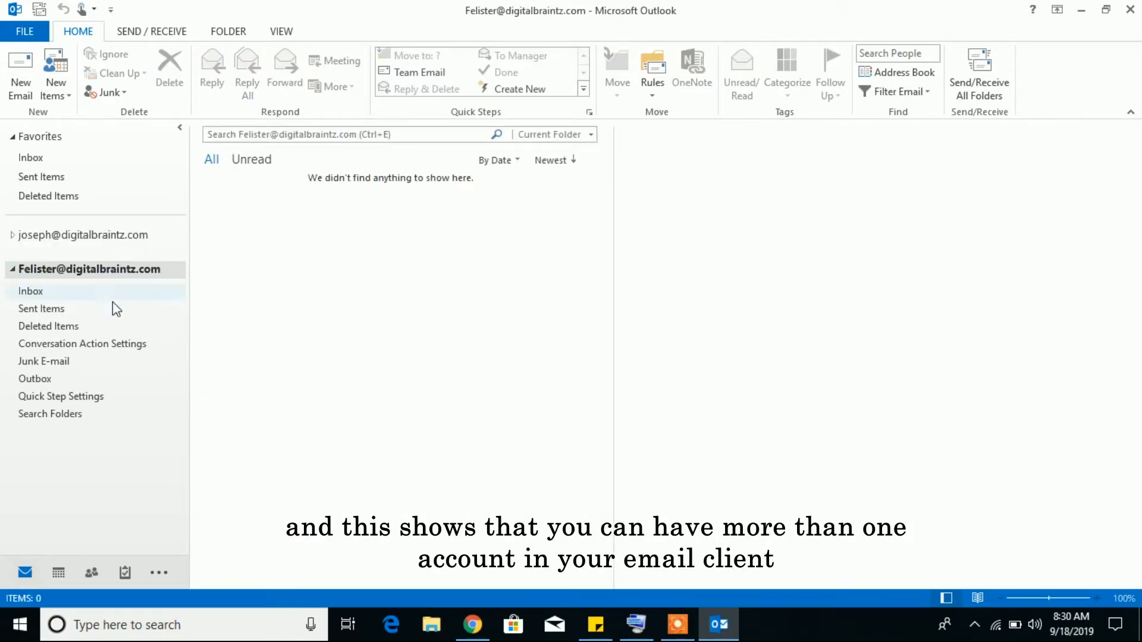
{"action": "left_click", "coordinate": [58, 291]}
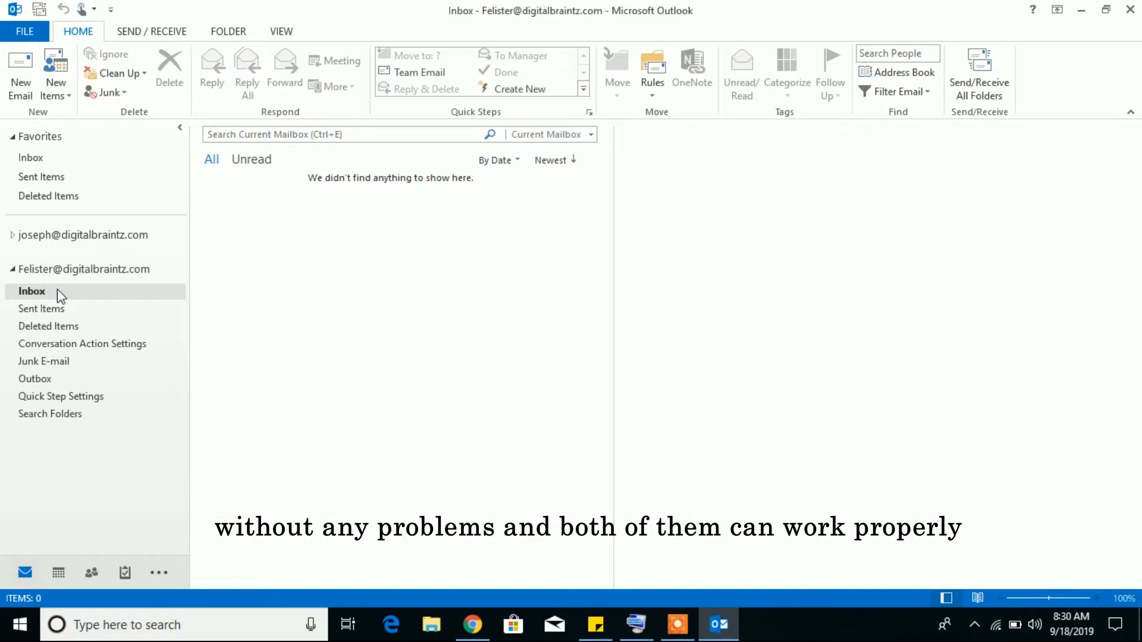
Run Send/Receive All Folders so test messages arrive, then open the original account's Inbox
{"action": "left_click", "coordinate": [39, 9]}
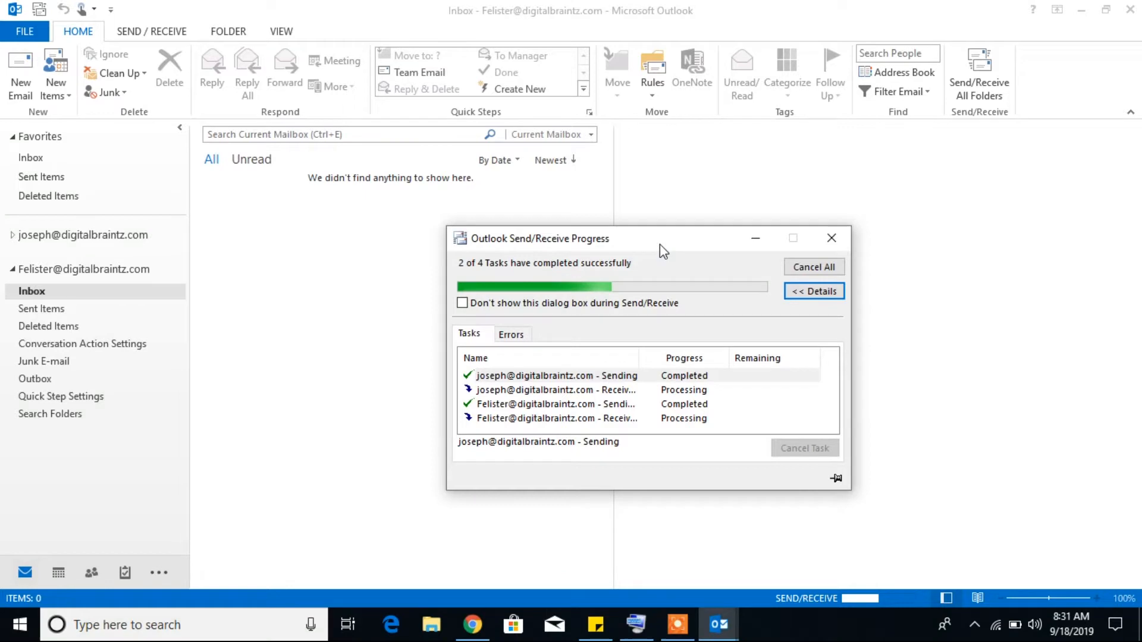
{"action": "left_click_drag", "start_coordinate": [660, 245], "coordinate": [588, 233]}
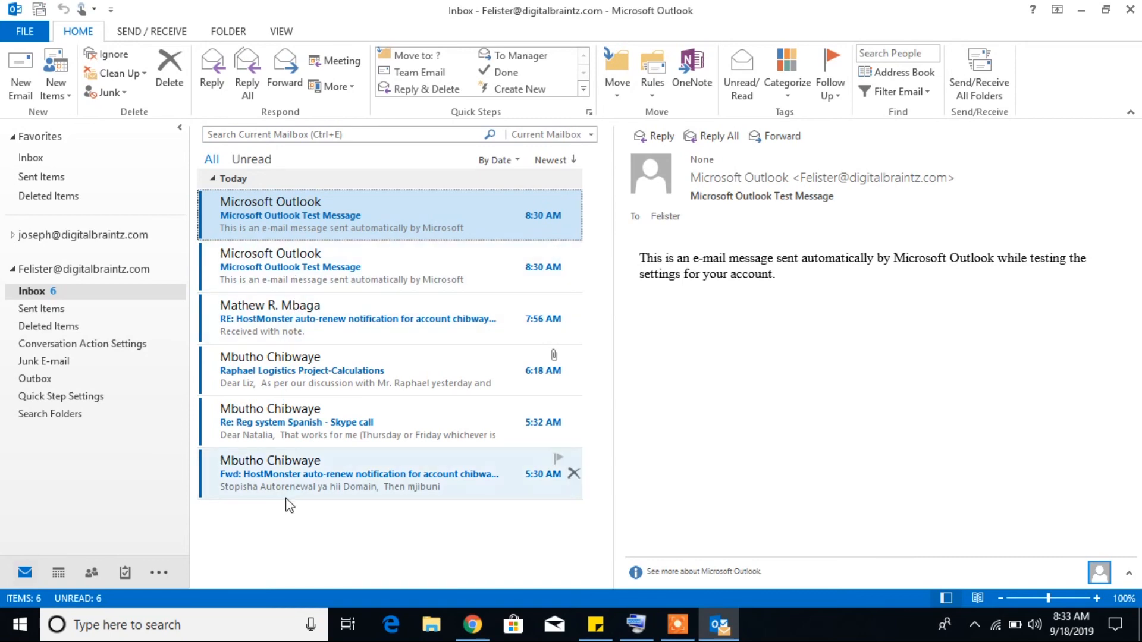
{"action": "left_click", "coordinate": [66, 237]}
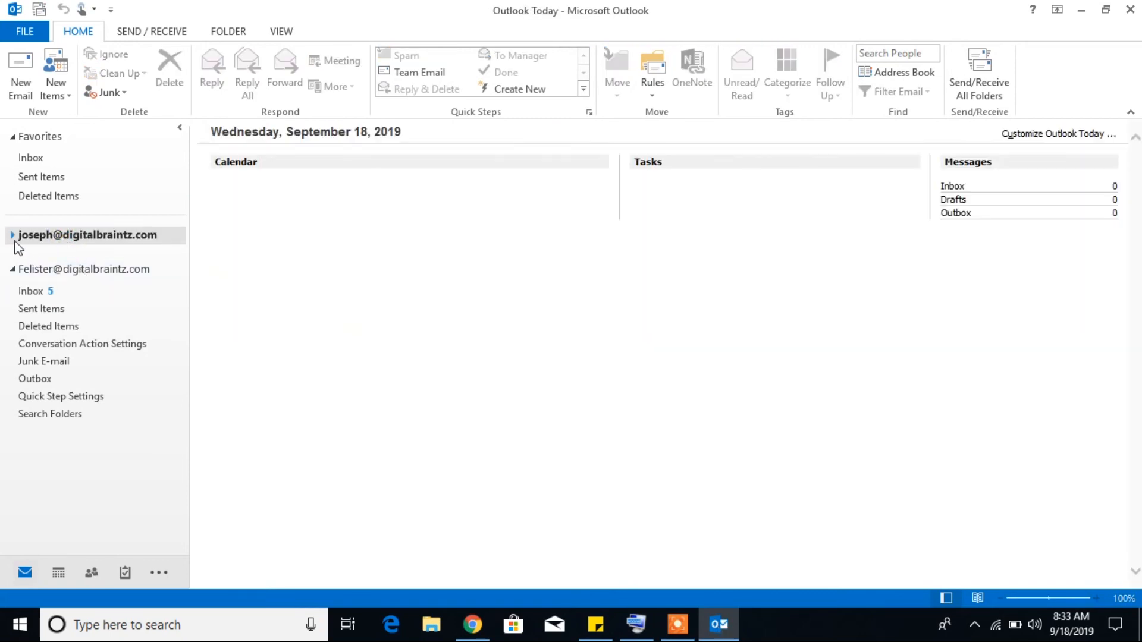
{"action": "left_click", "coordinate": [13, 235]}
{"action": "left_click", "coordinate": [49, 256]}
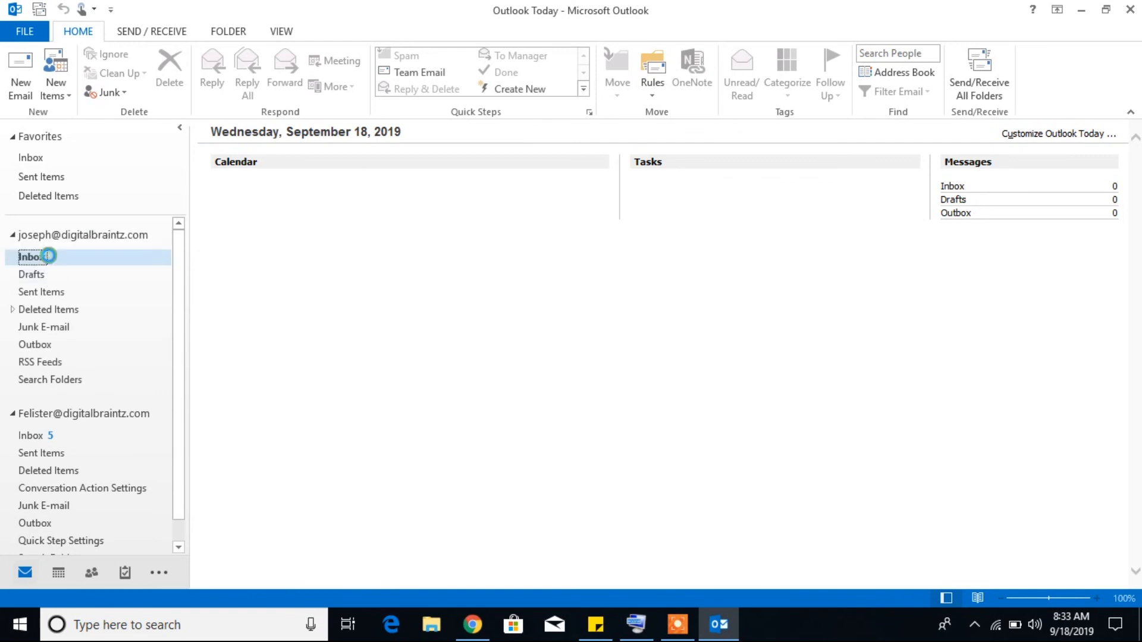